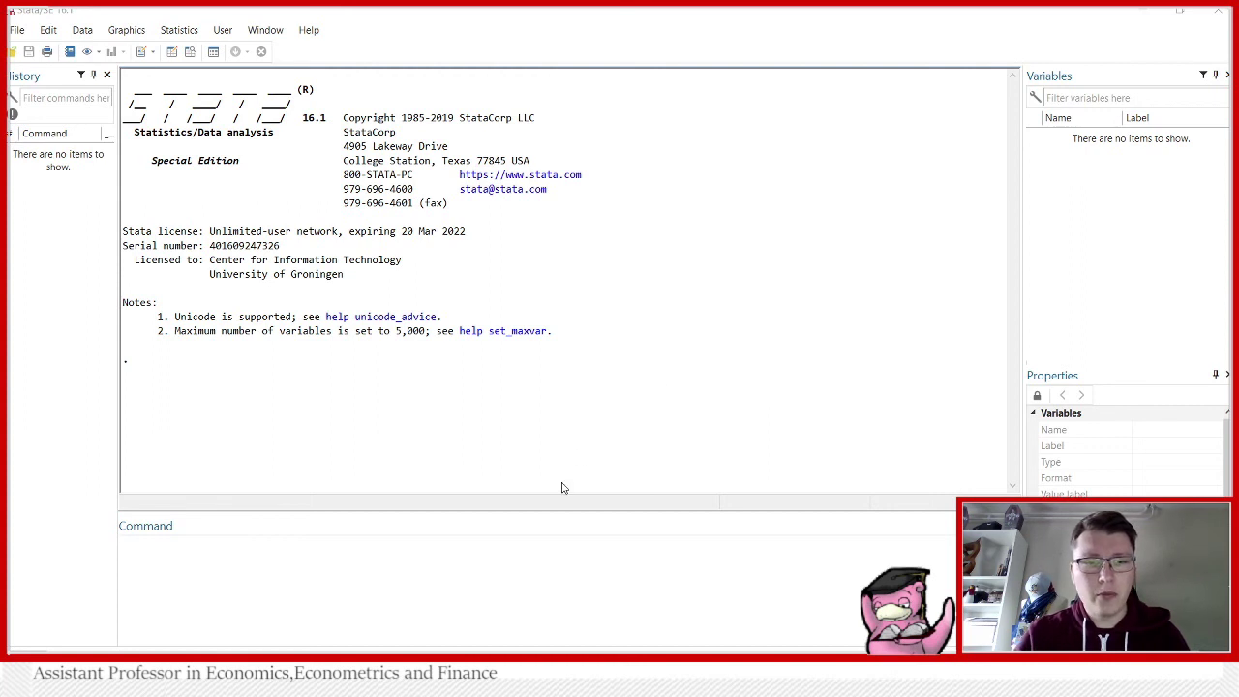
Bring up the Example do-file and select its clear and cd lines.
{"action": "left_click", "coordinate": [584, 595]}
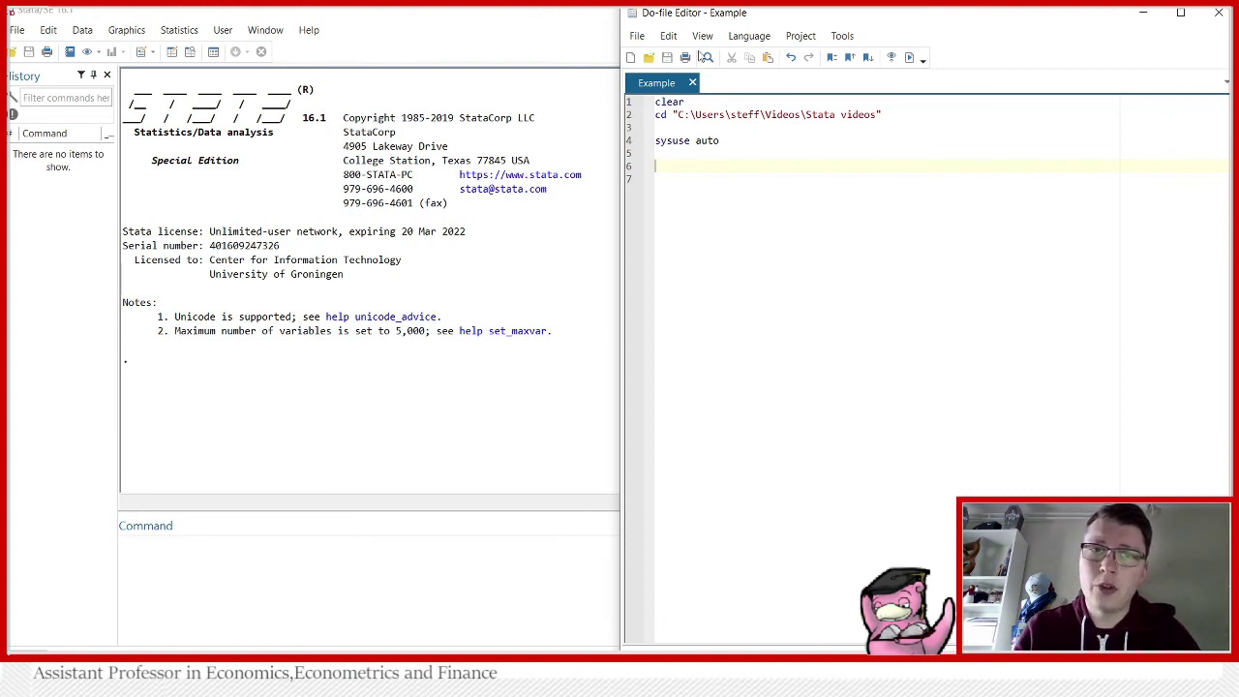
{"action": "left_click_drag", "start_coordinate": [666, 123], "coordinate": [655, 101]}
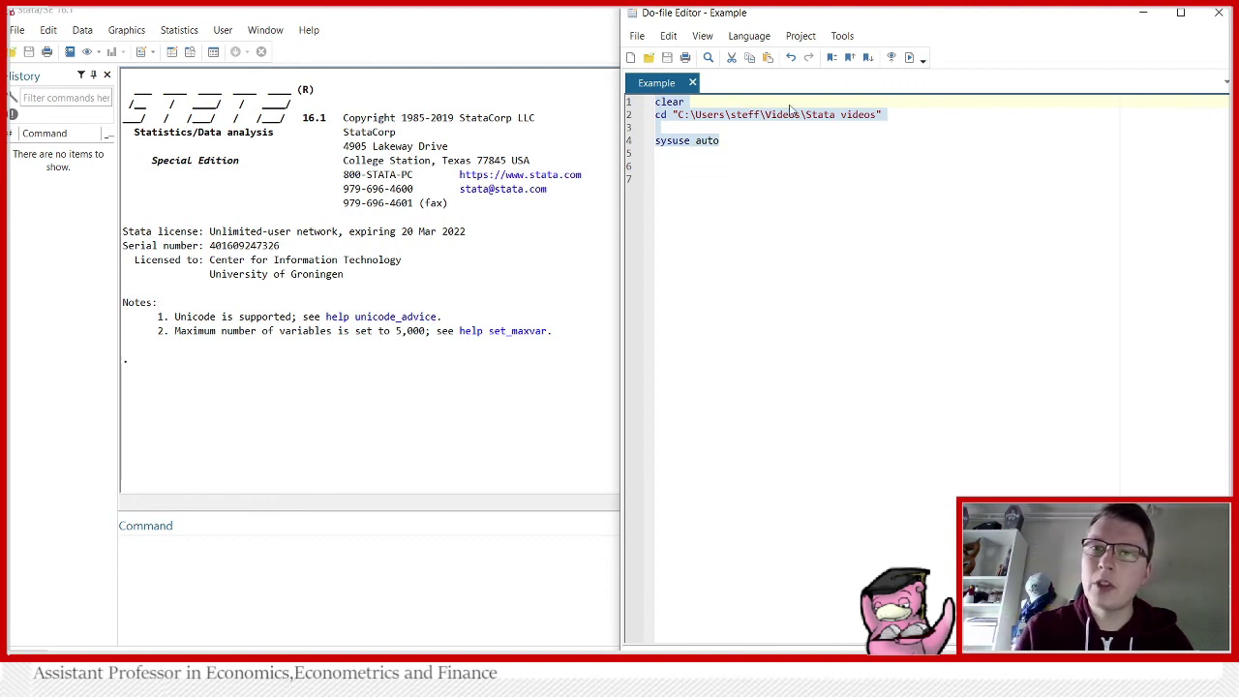
Run the Example do-file, browse the loaded 1978 auto data, then return to the line after sysuse auto.
{"action": "left_click", "coordinate": [910, 57]}
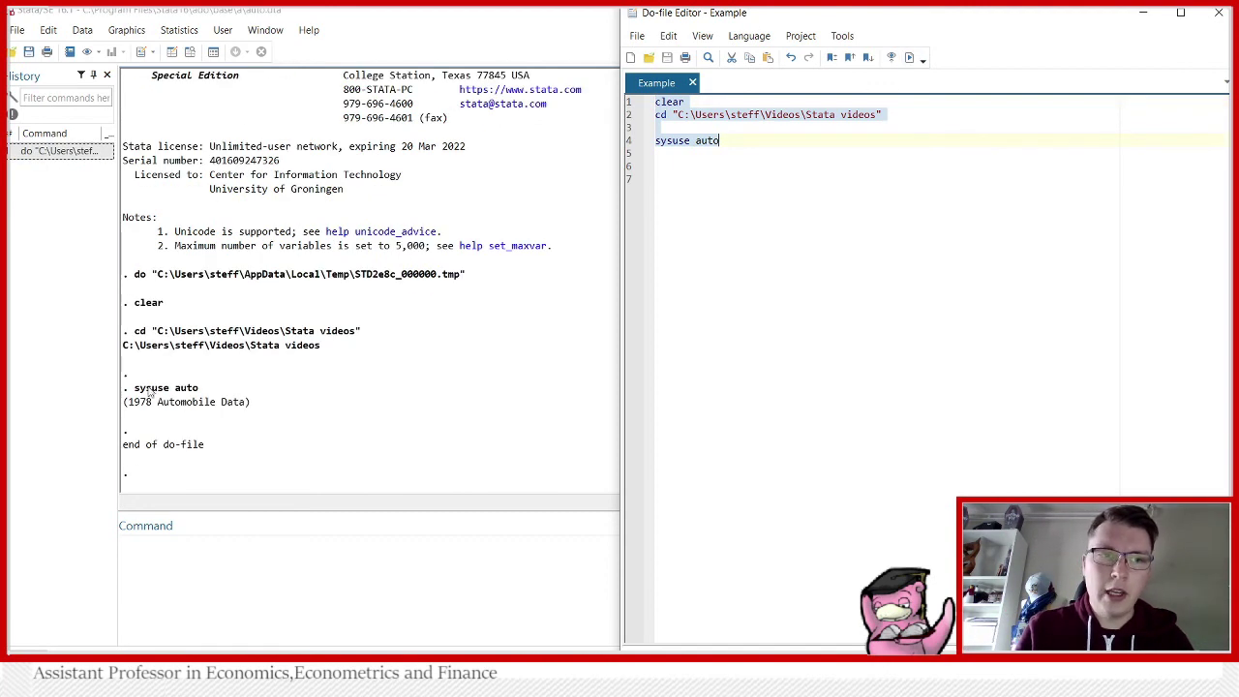
{"action": "left_click", "coordinate": [191, 52]}
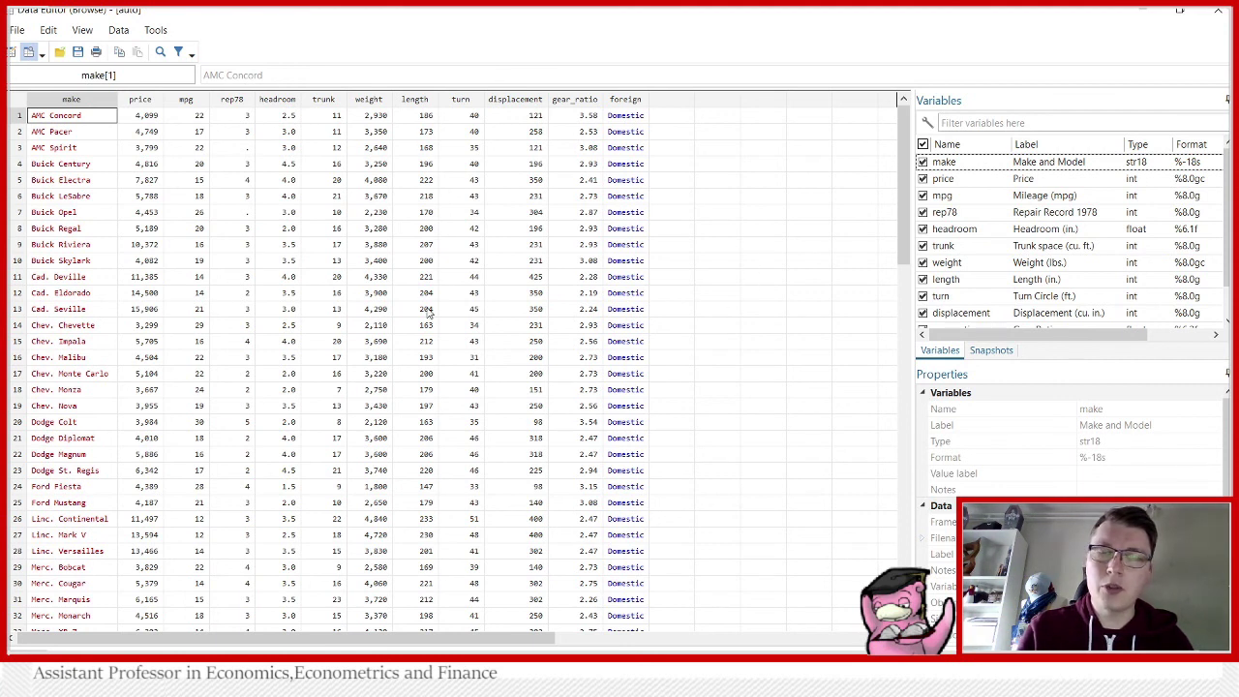
{"action": "left_click", "coordinate": [1147, 14]}
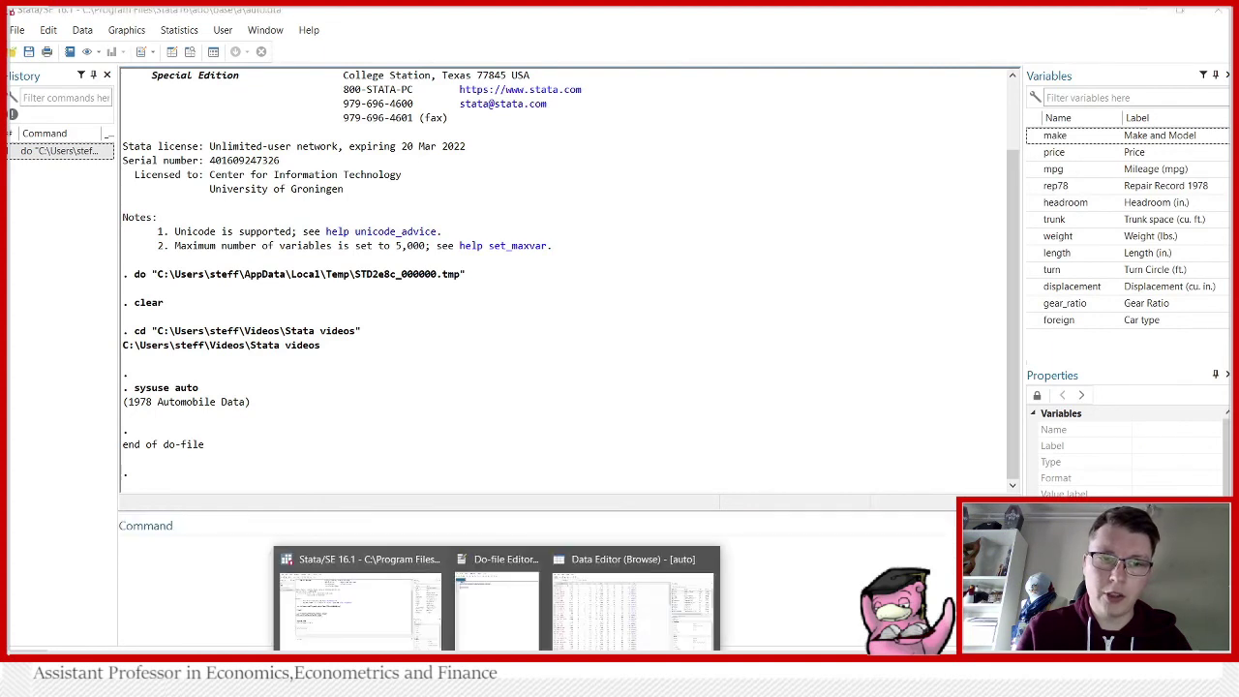
{"action": "left_click", "coordinate": [499, 622]}
{"action": "left_click", "coordinate": [768, 141]}
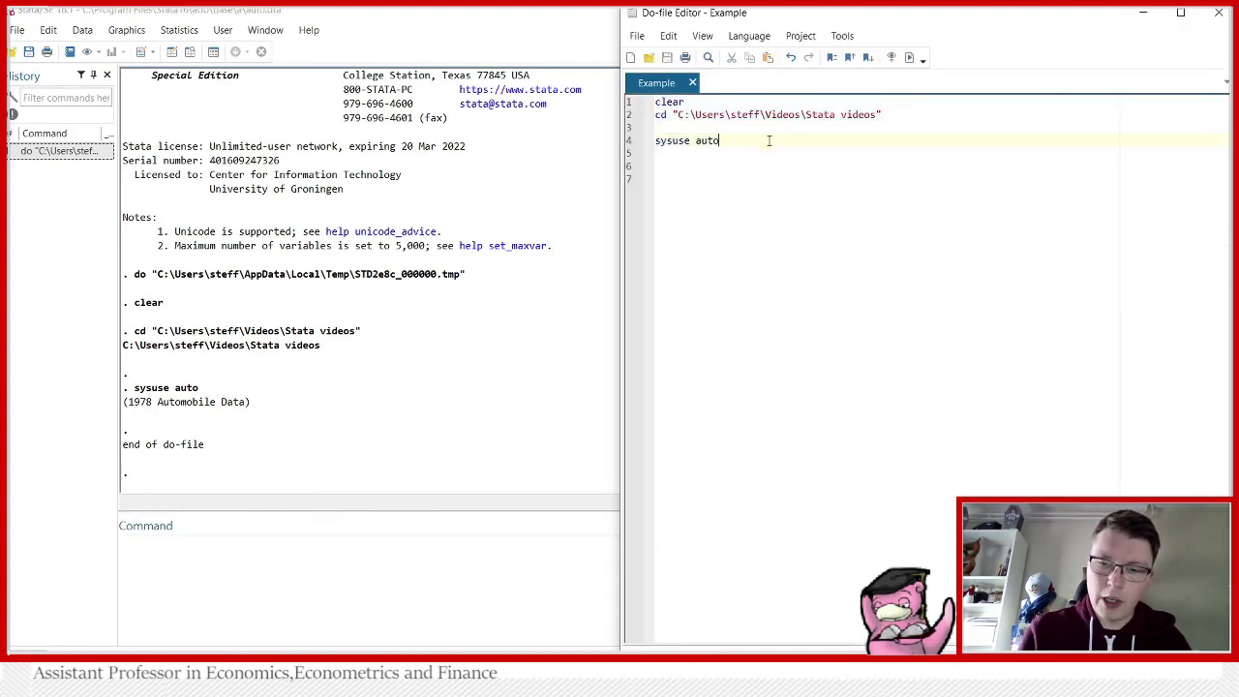
Add the line asdoc sum below sysuse auto, leaving blank lines after it.
{"action": "key", "text": "Return"}
{"action": "key", "text": "Return"}
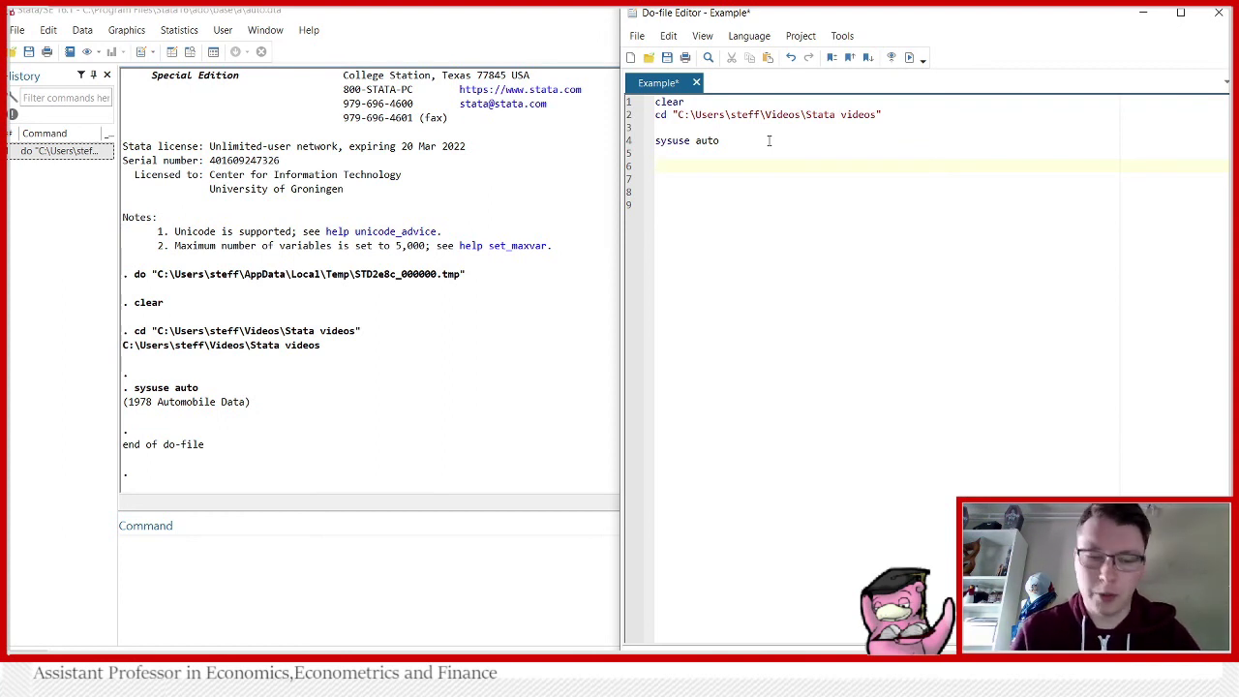
{"action": "type", "text": "asdoc "}
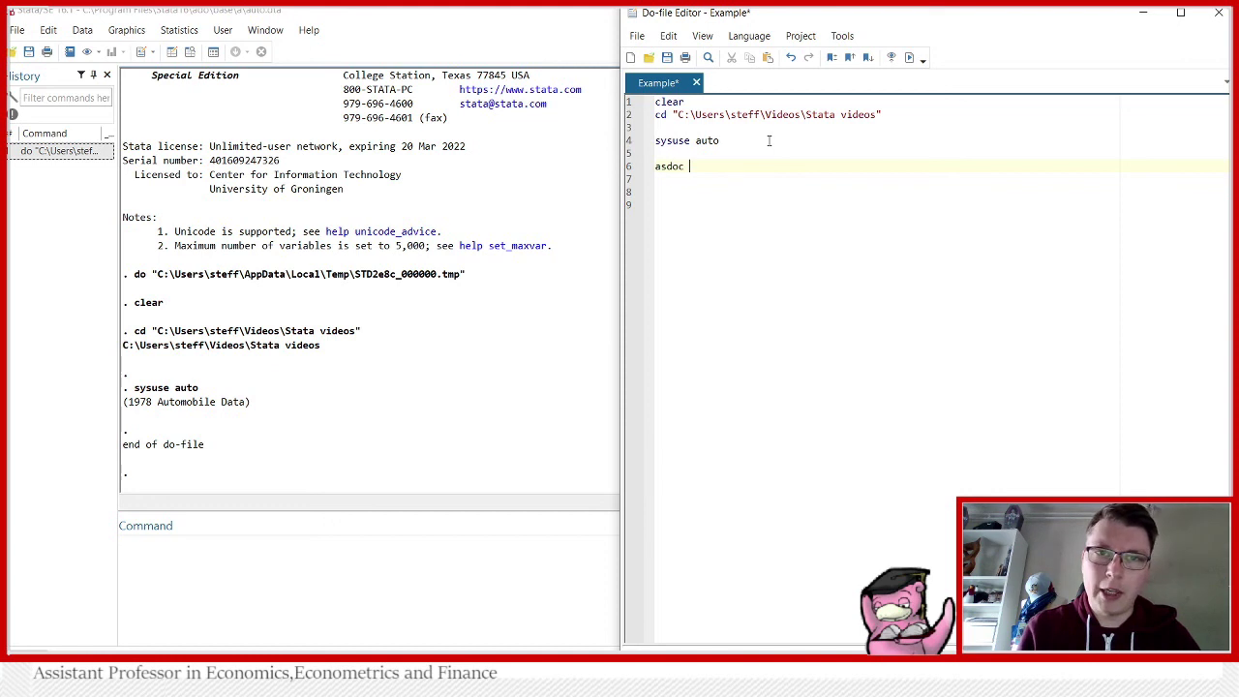
{"action": "type", "text": "sum"}
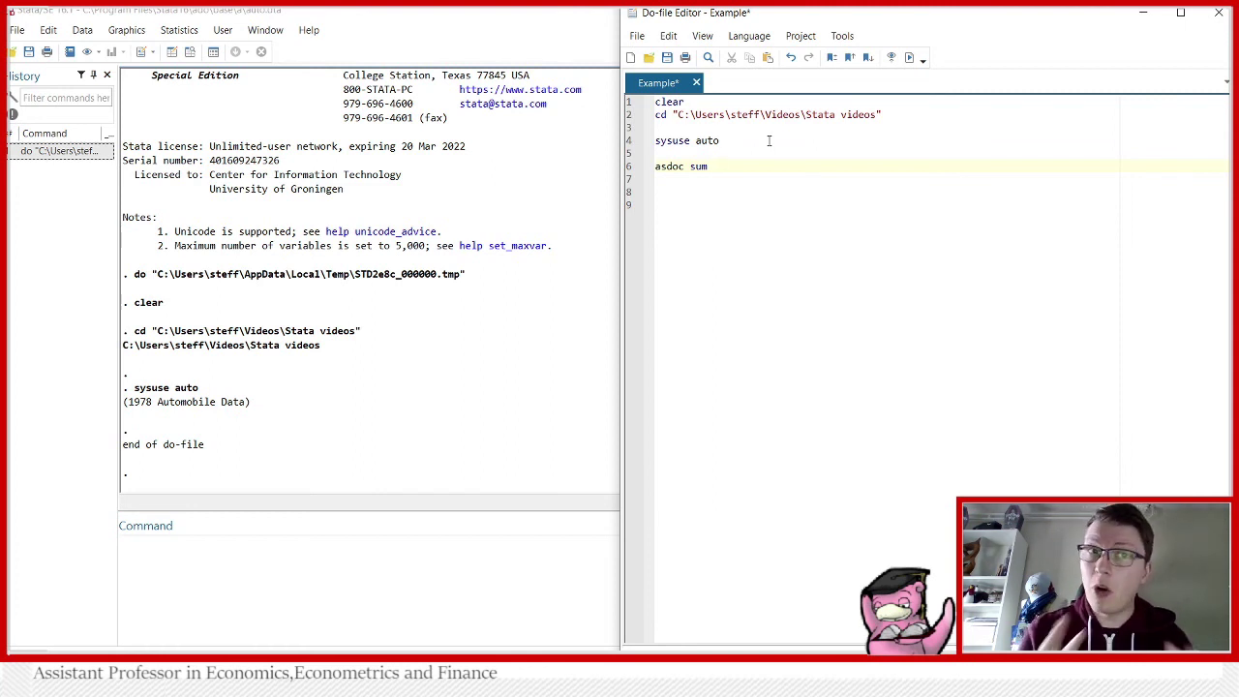
{"action": "key", "text": "Return"}
{"action": "key", "text": "Return"}
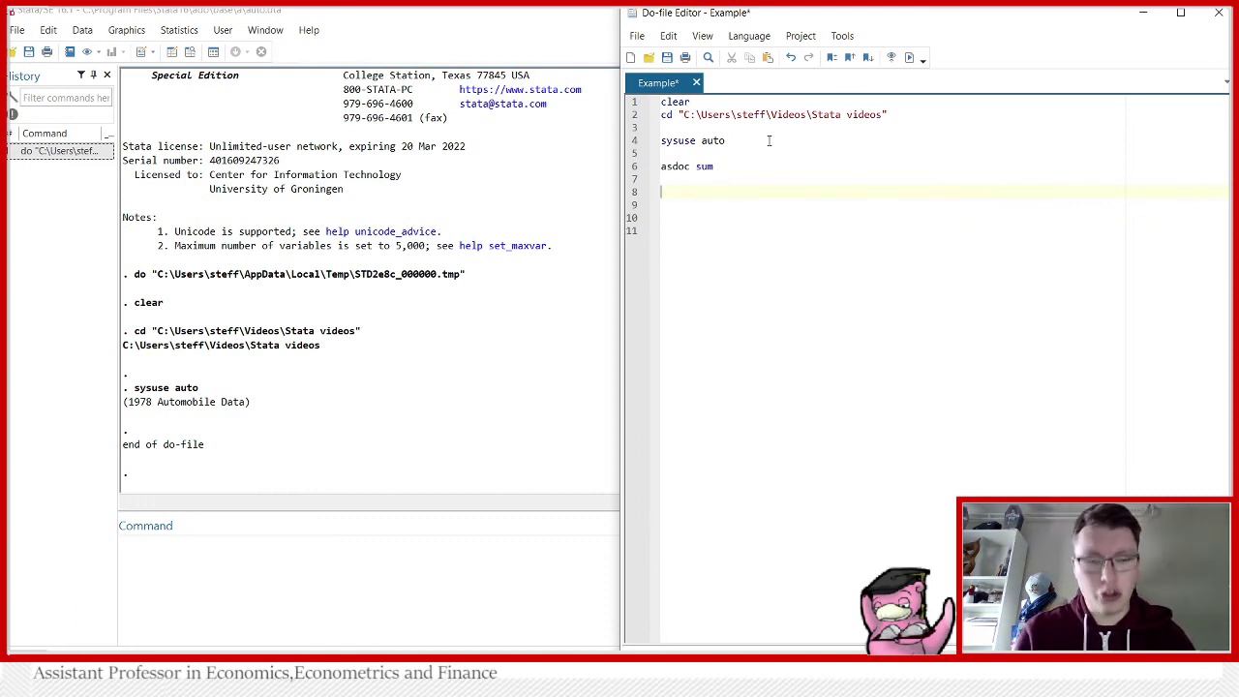
Write line 8 as asdoc sum price mpg rep78 headroom trunk, label replace.
{"action": "type", "text": "asdoc "}
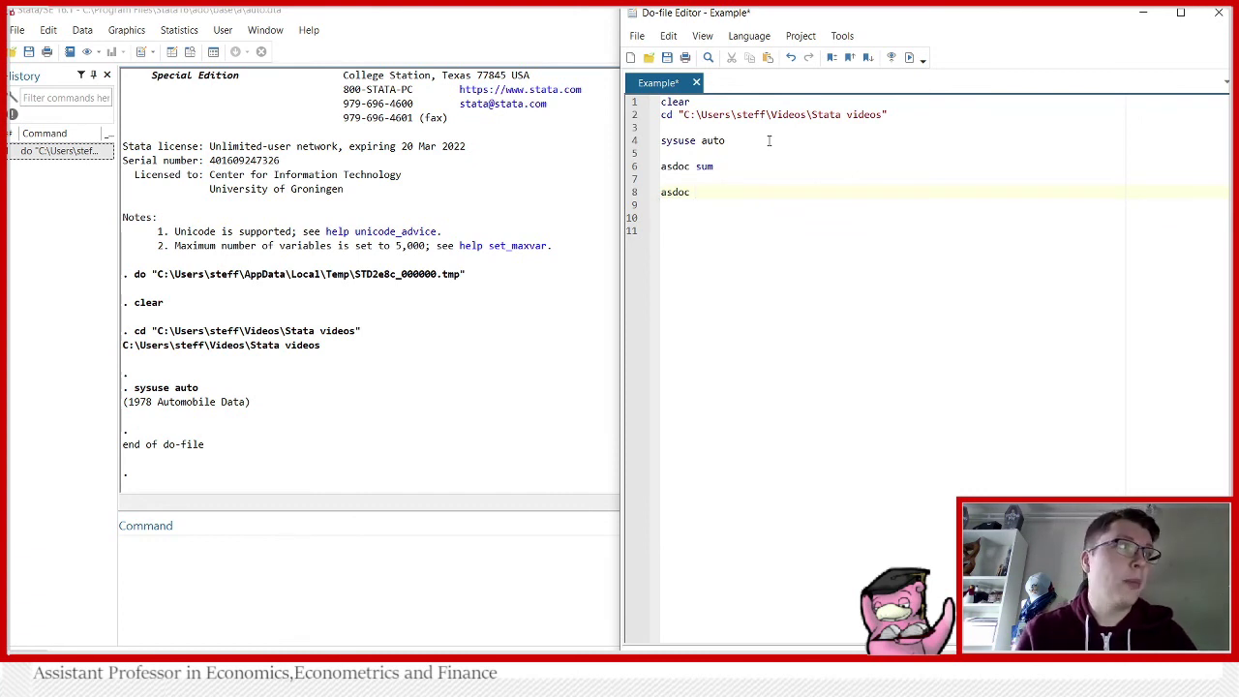
{"action": "type", "text": "sum "}
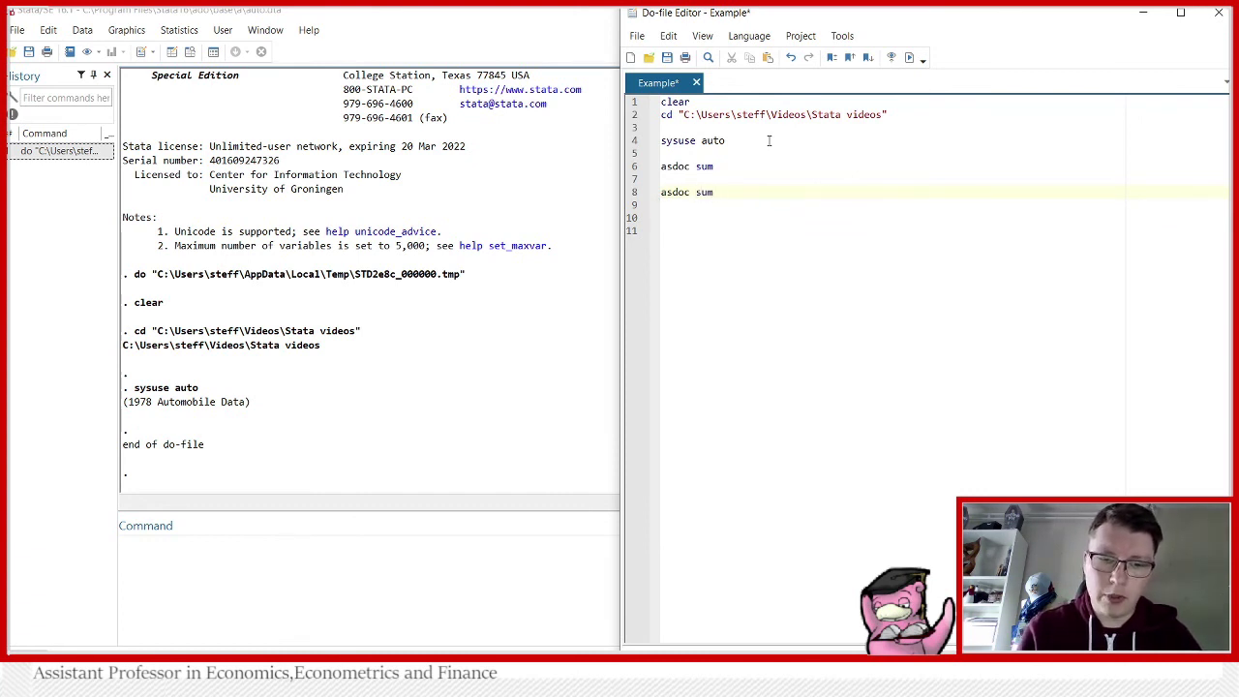
{"action": "type", "text": "price mp"}
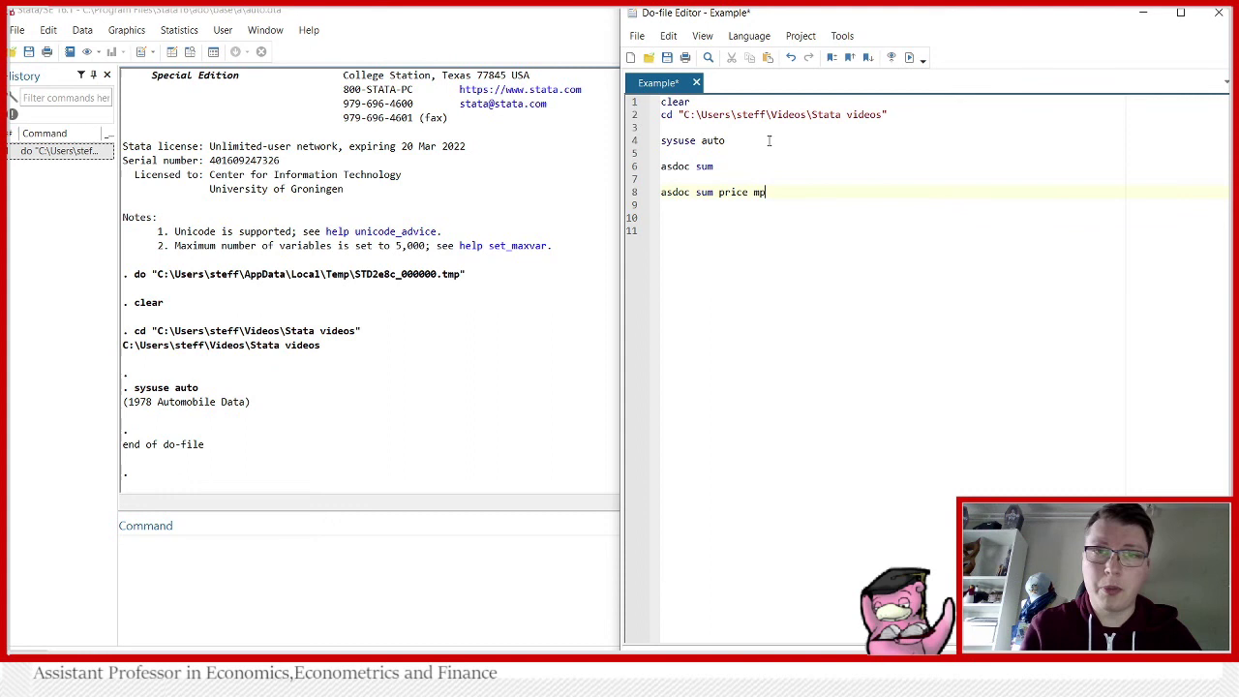
{"action": "type", "text": "g"}
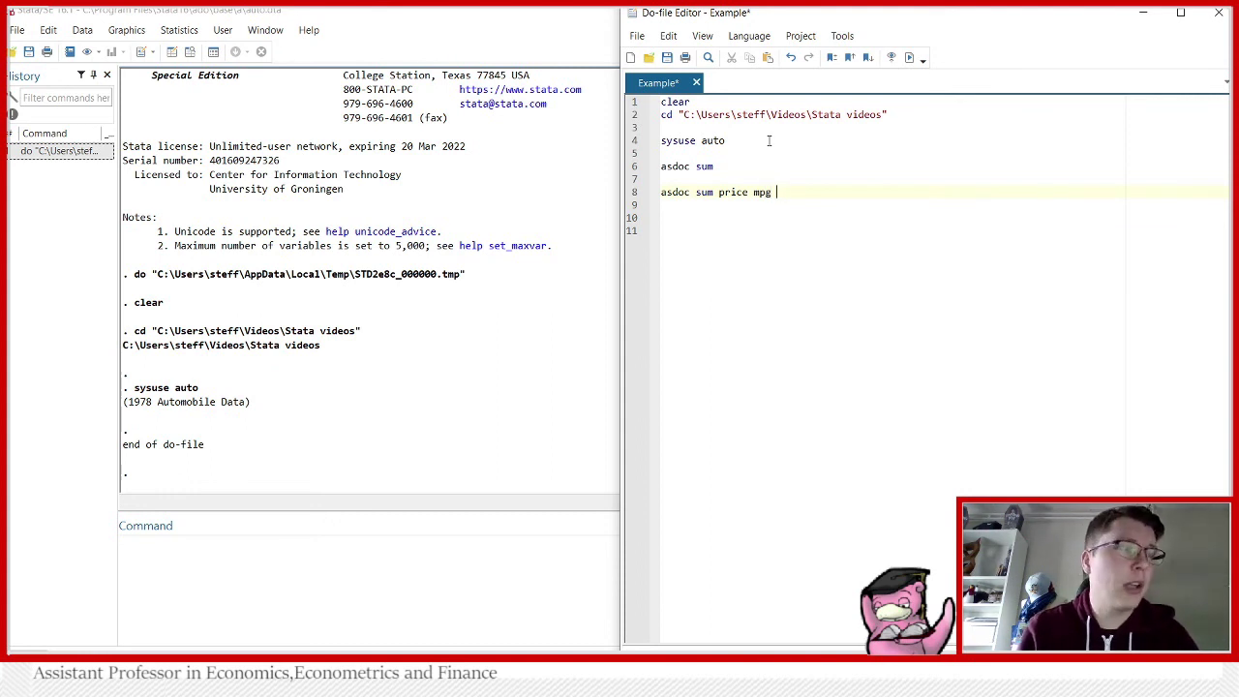
{"action": "type", "text": " rep78"}
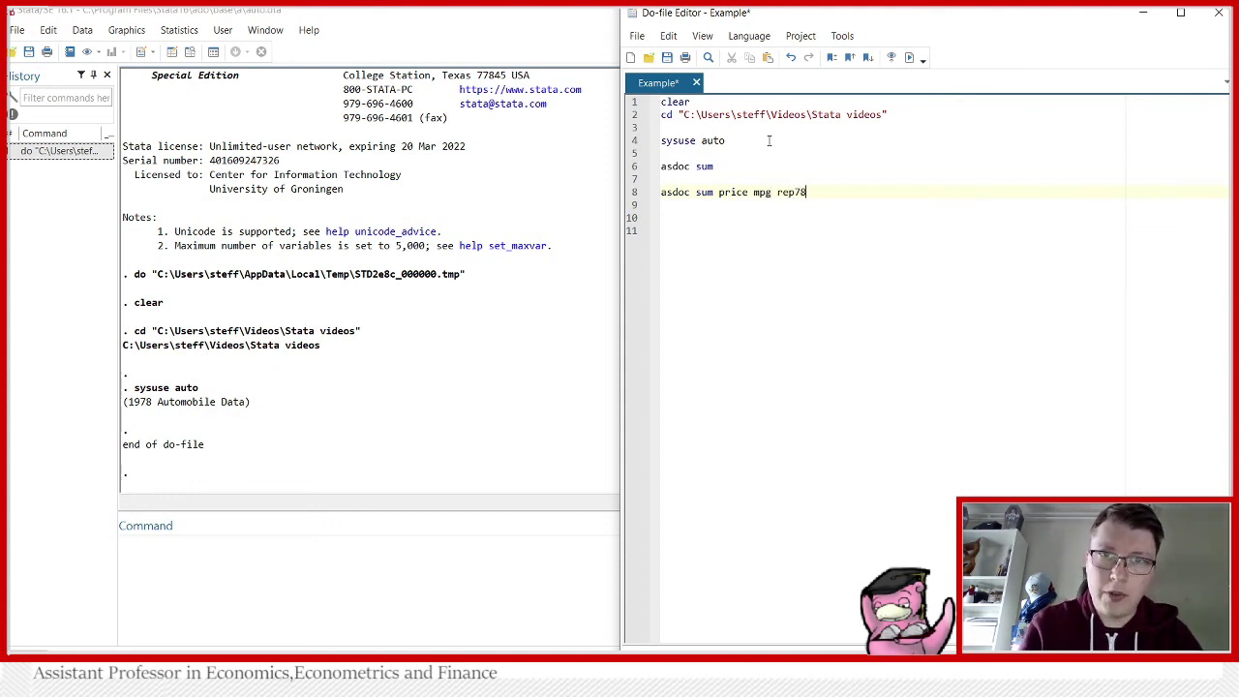
{"action": "type", "text": " headroom "}
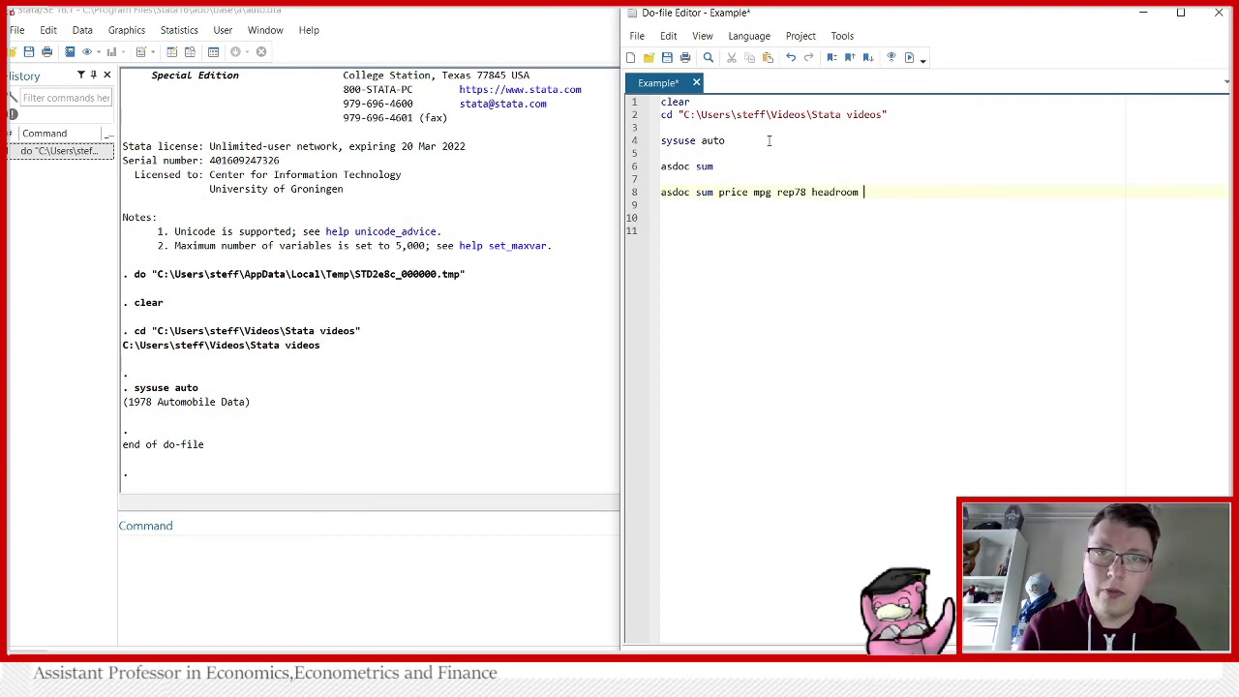
{"action": "type", "text": "trunk"}
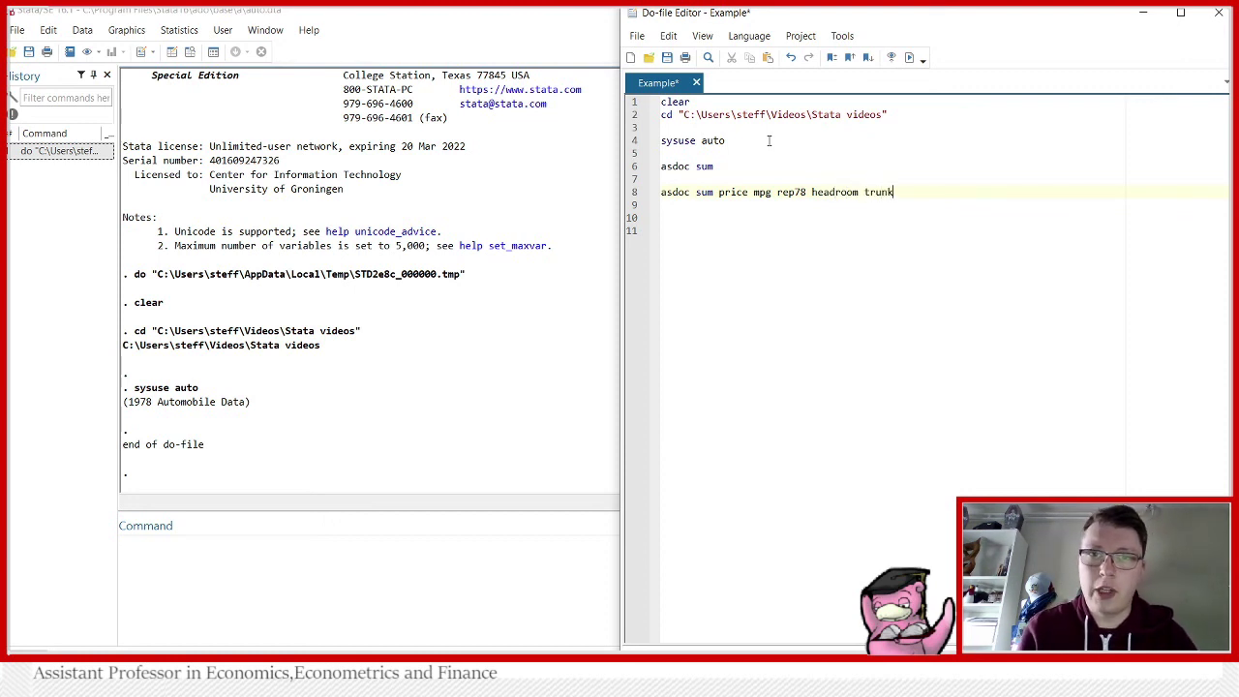
{"action": "type", "text": ","}
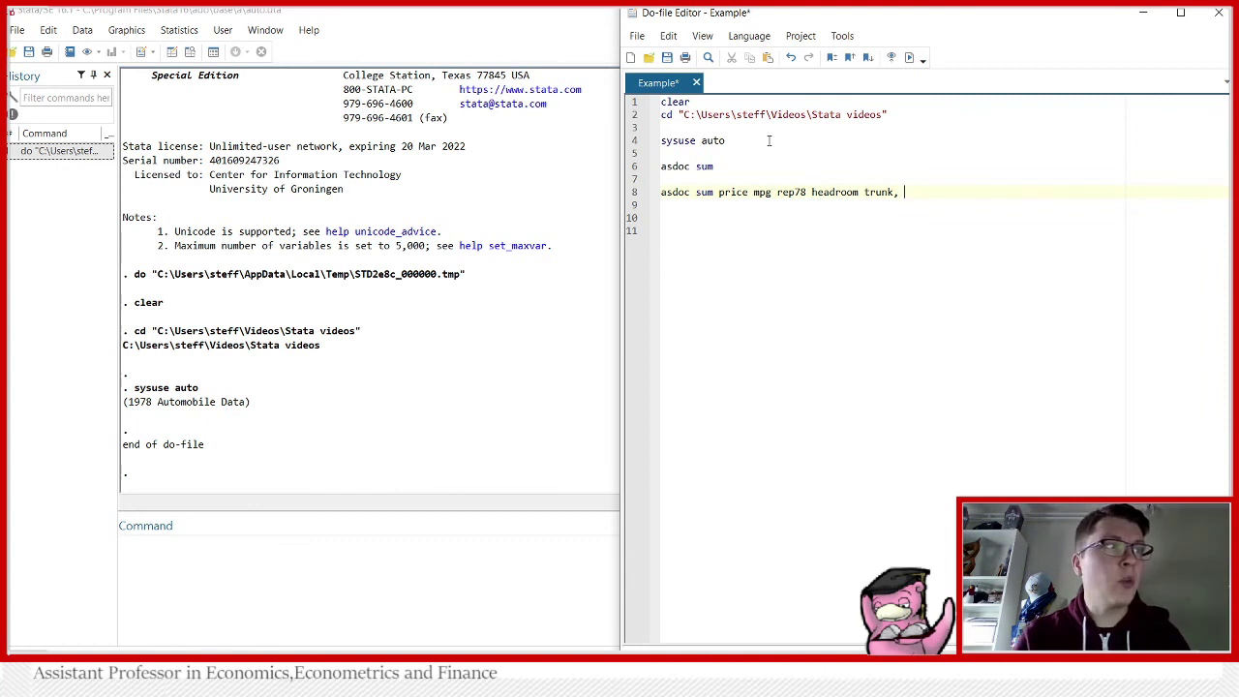
{"action": "type", "text": "label"}
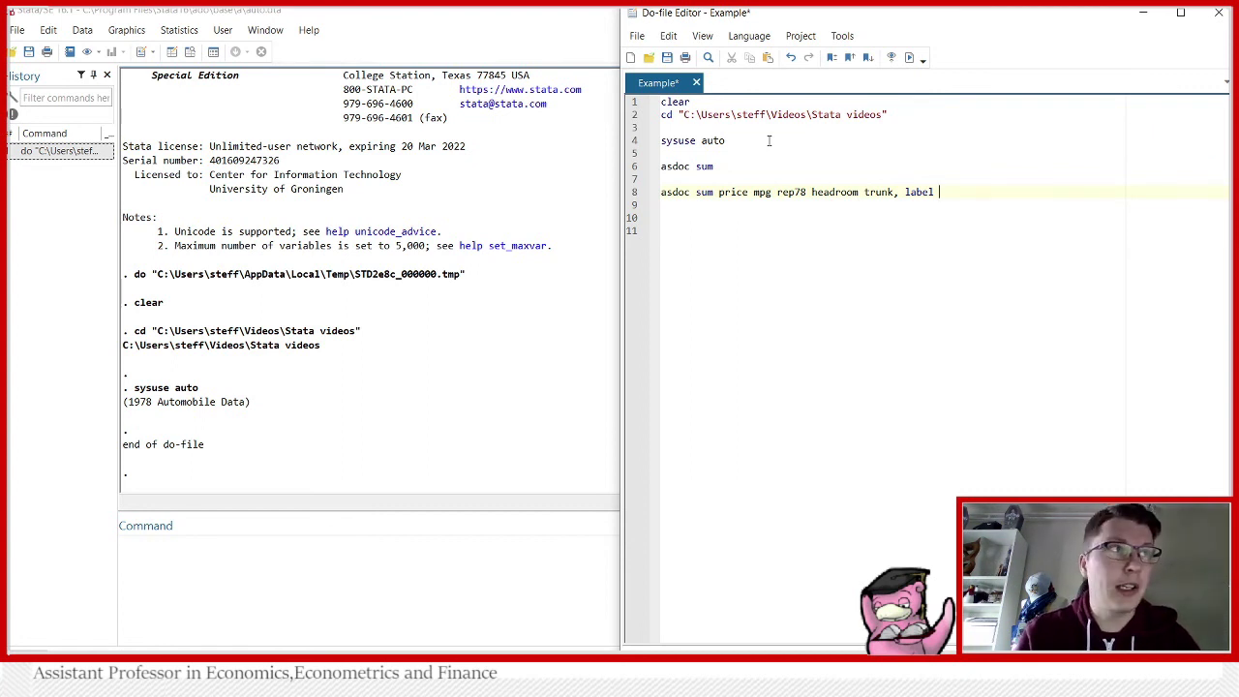
{"action": "type", "text": "replace"}
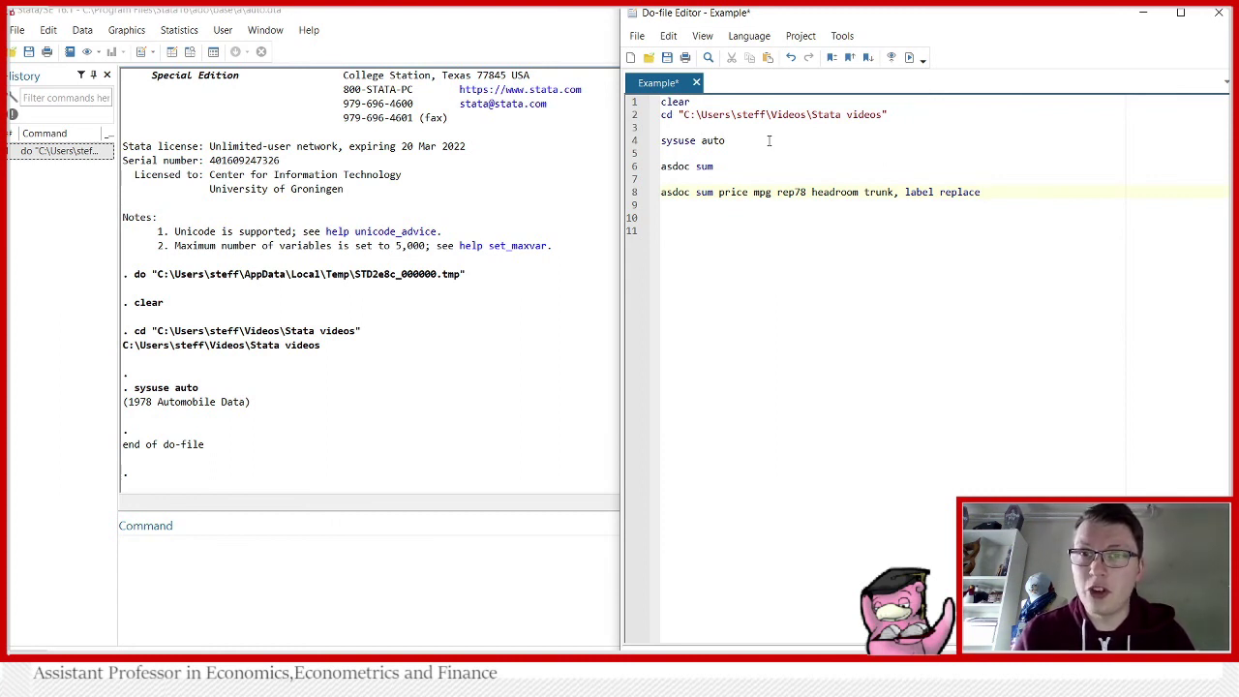
{"action": "key", "text": "Return"}
{"action": "key", "text": "Return"}
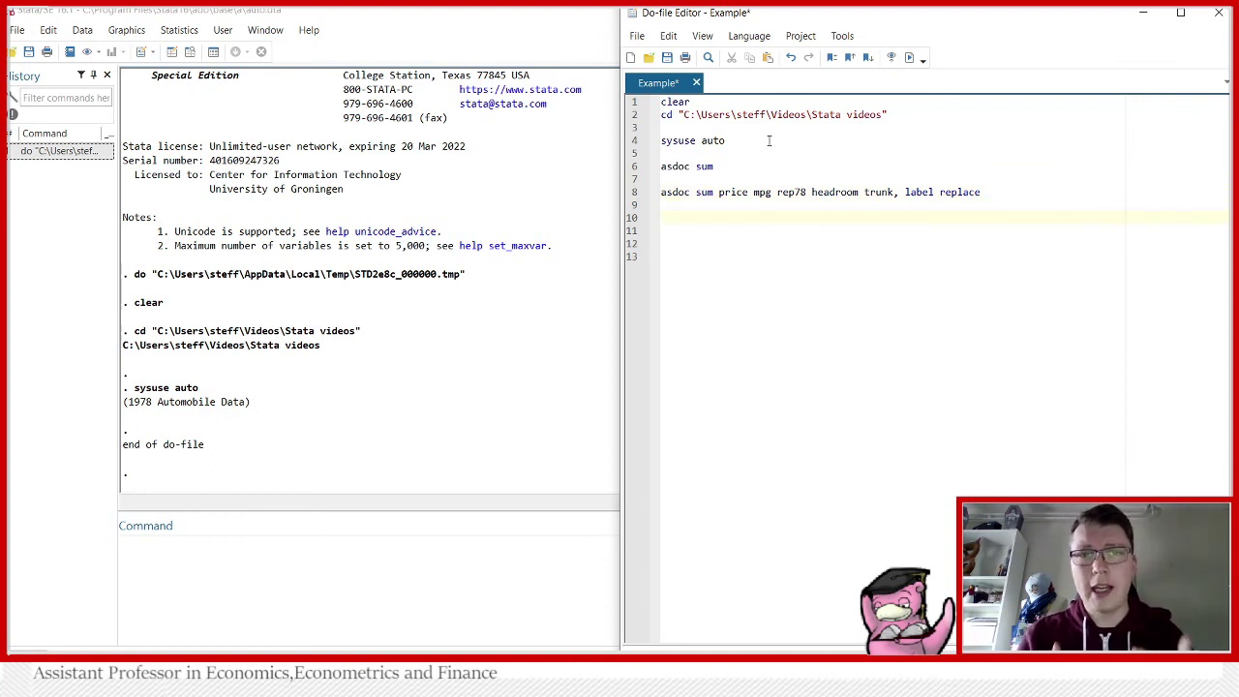
Make line 10 read asdoc sum price mpg rep78 headroom trunk if price>4000, reusing line 8's variables.
{"action": "type", "text": "asdoc"}
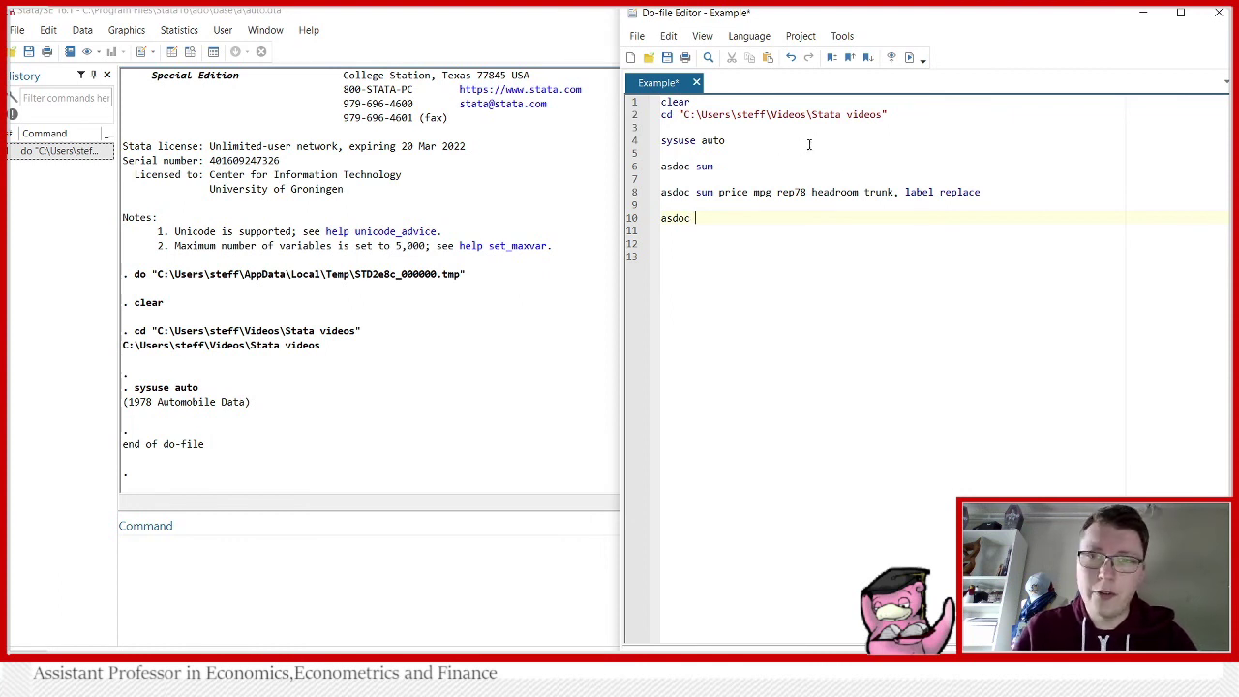
{"action": "left_click_drag", "start_coordinate": [896, 197], "coordinate": [695, 194]}
{"action": "key", "text": "ctrl+c"}
{"action": "left_click", "coordinate": [713, 217]}
{"action": "key", "text": "ctrl+v"}
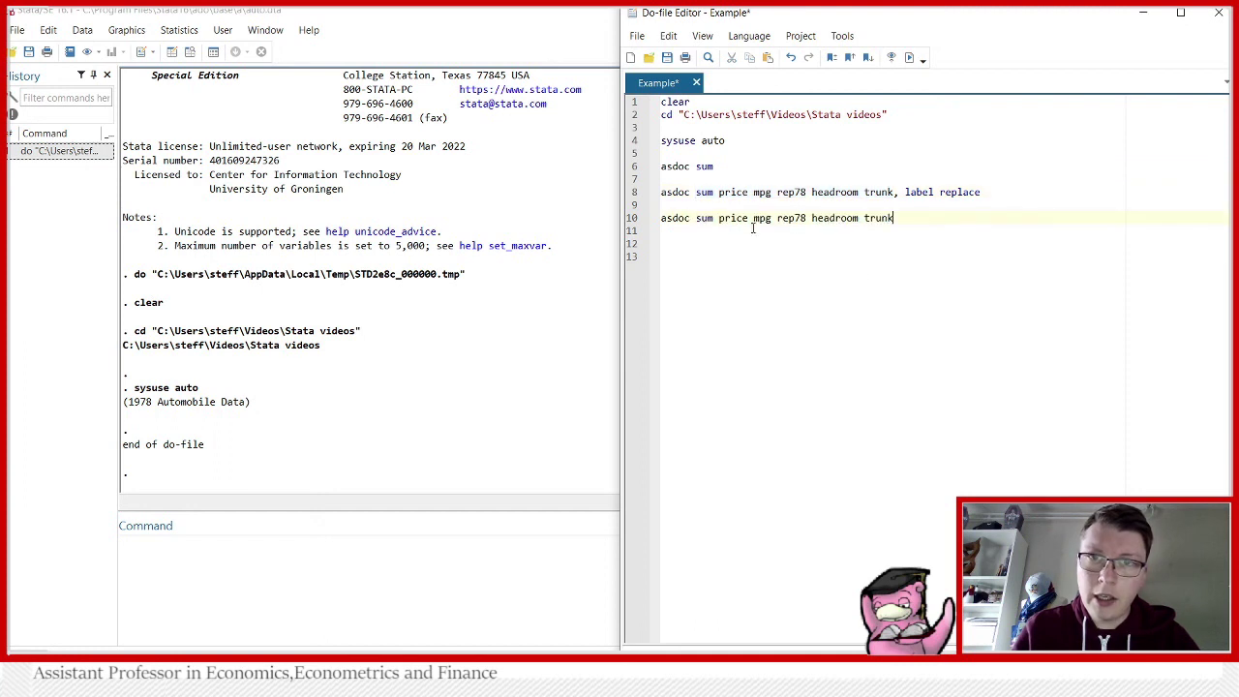
{"action": "type", "text": "if "}
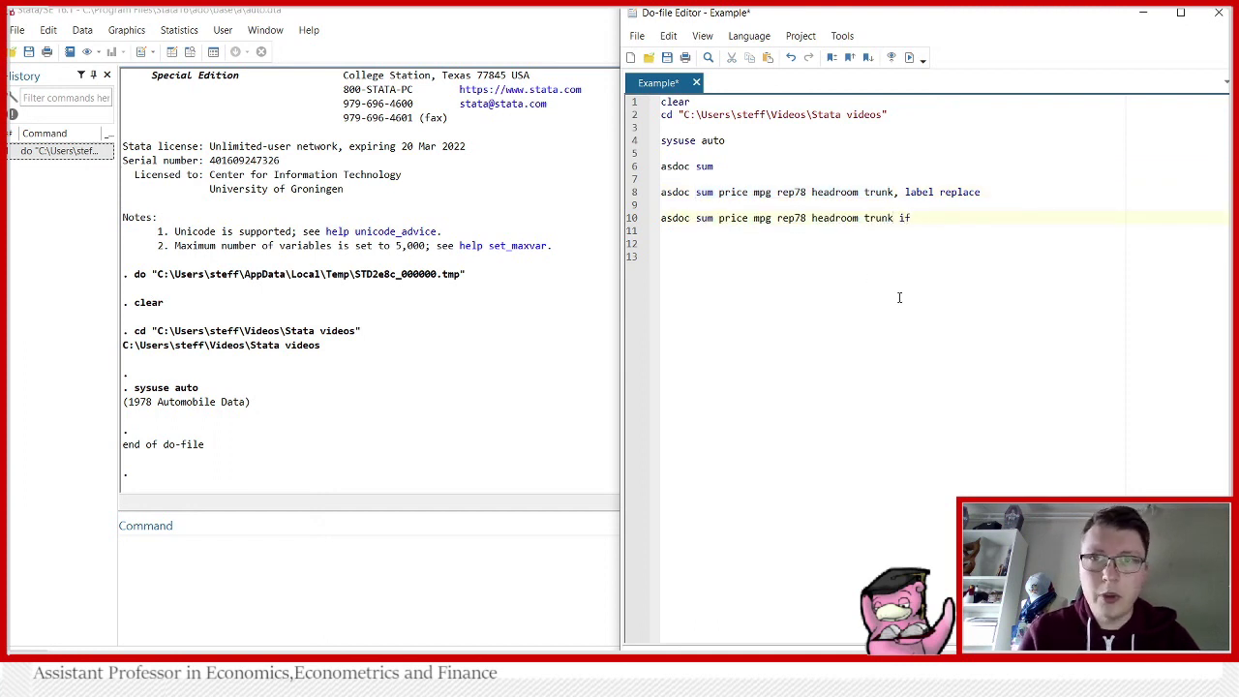
{"action": "type", "text": "price>"}
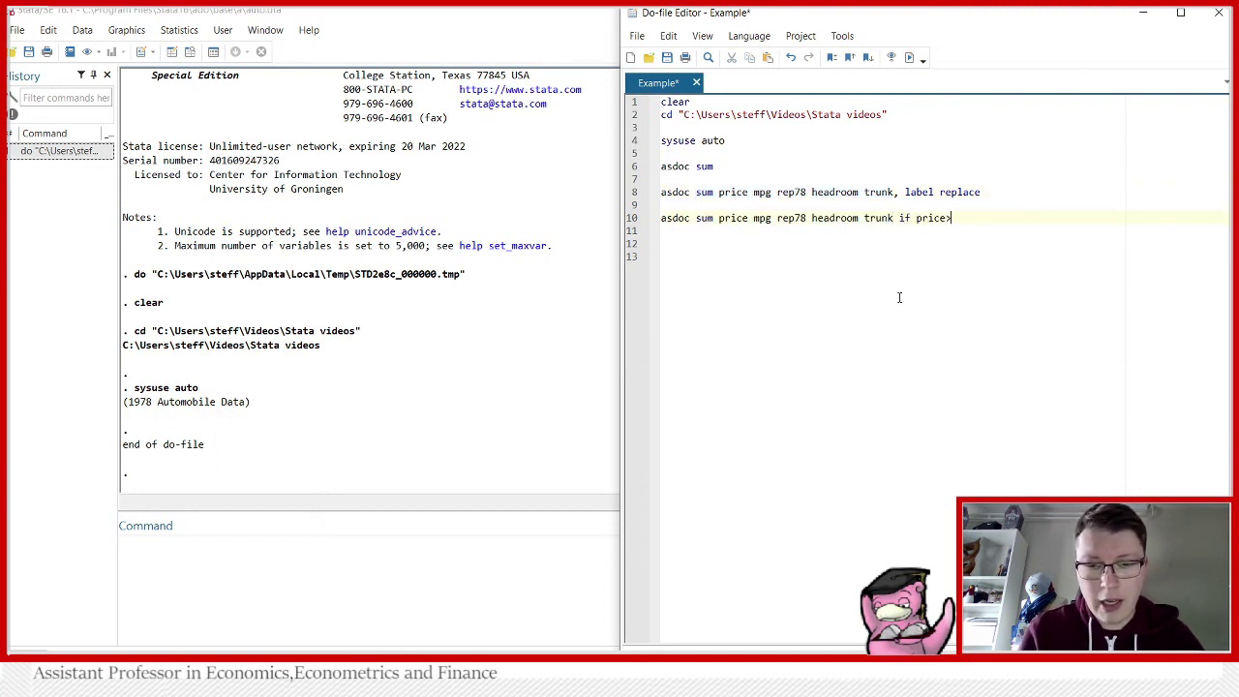
{"action": "type", "text": "4000"}
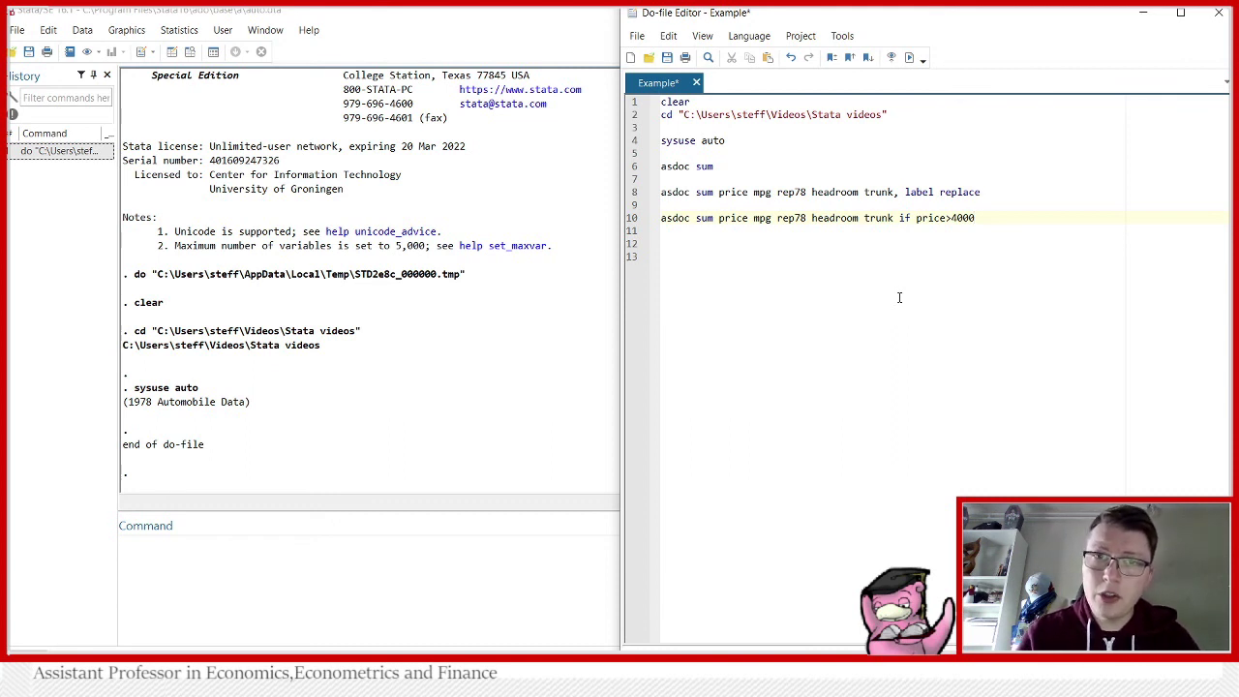
{"action": "key", "text": "Return"}
{"action": "key", "text": "Return"}
Add asdoc sum, dec(3) on line 12 and run the do-file to export tables to Myfile.doc.
{"action": "type", "text": "asdoc "}
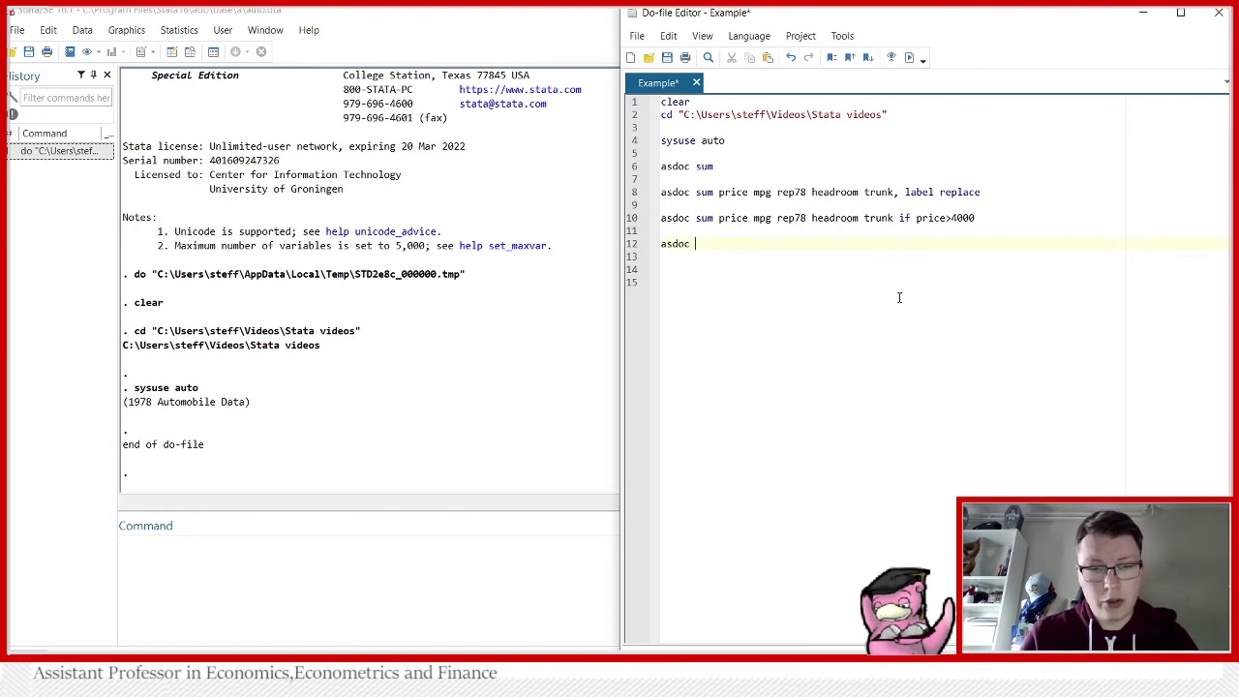
{"action": "type", "text": "sum"}
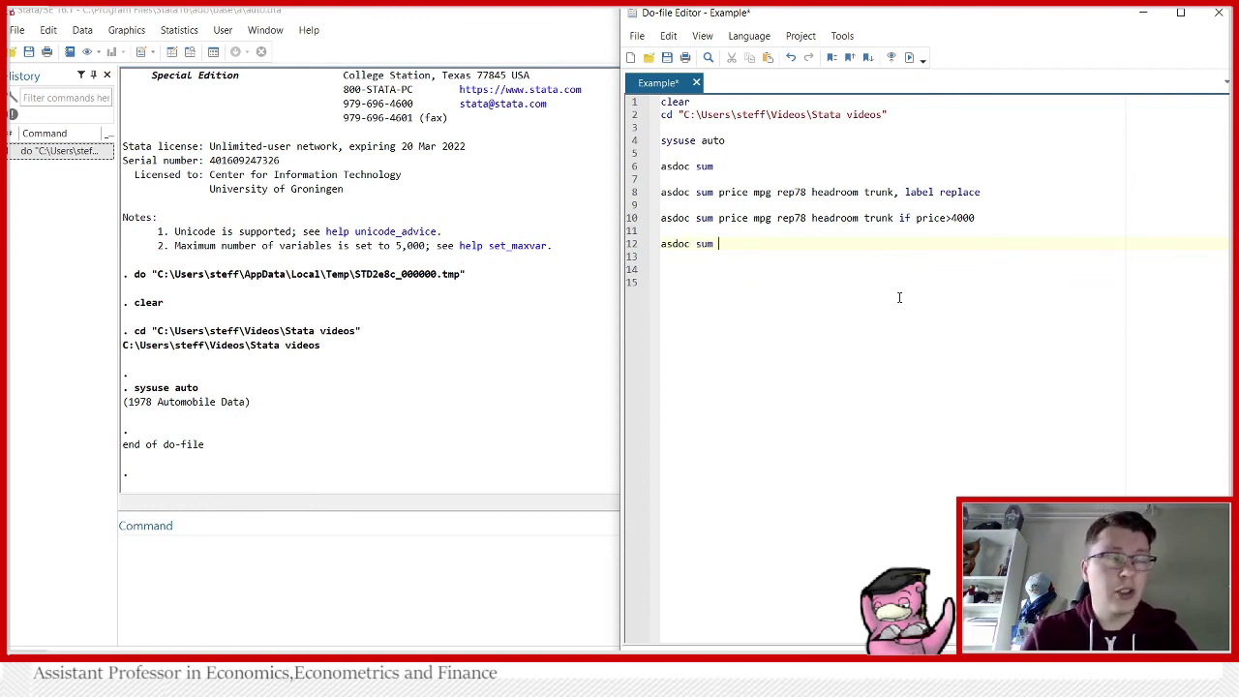
{"action": "type", "text": ", dec"}
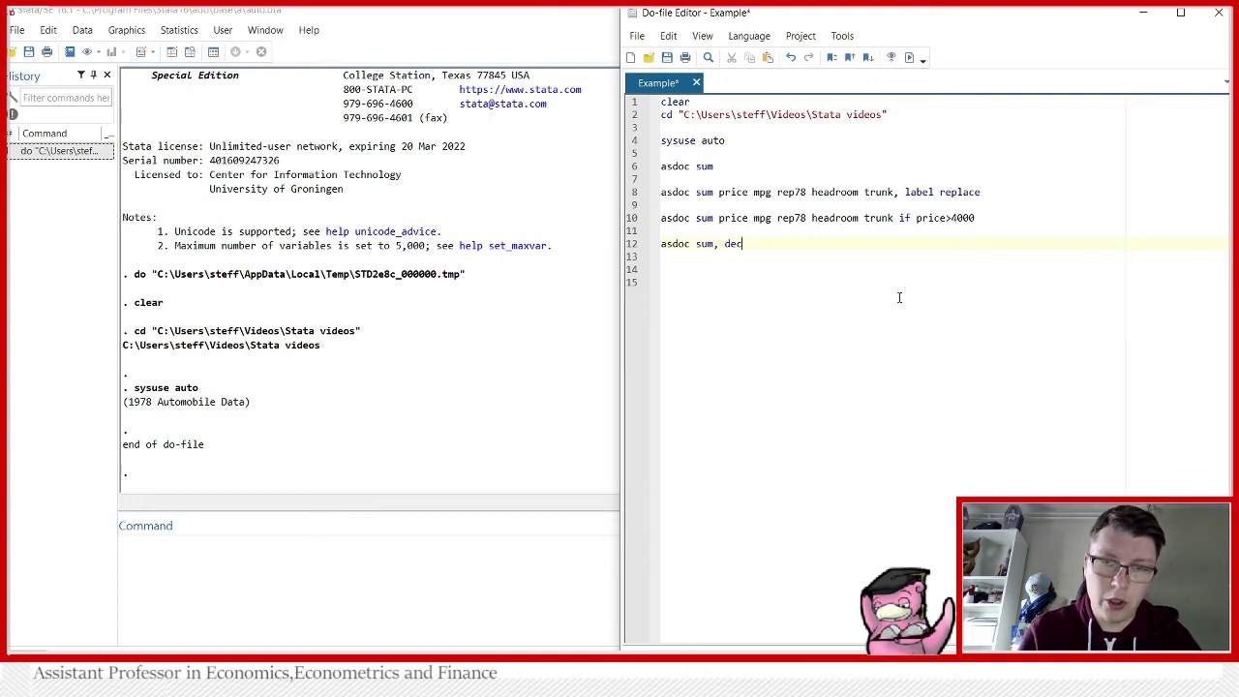
{"action": "type", "text": "(3"}
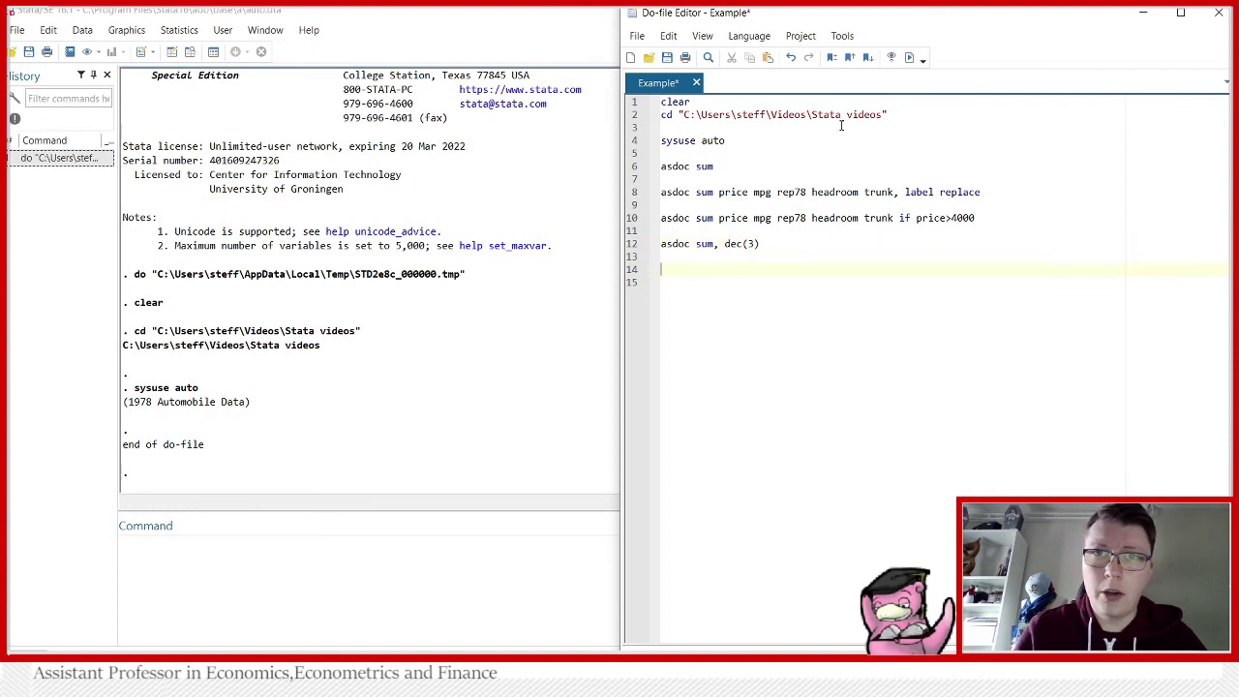
{"action": "left_click", "coordinate": [915, 58]}
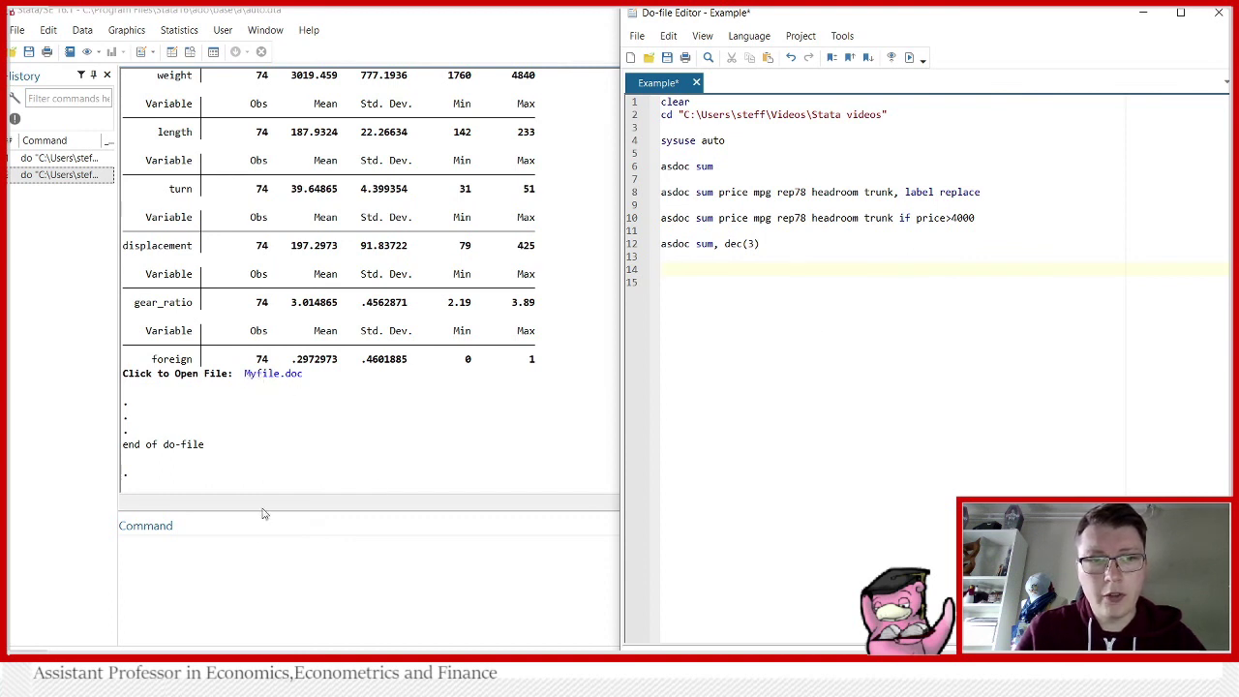
Open the asdoc help file with h asdoc and scroll through its table of contents.
{"action": "left_click", "coordinate": [237, 558]}
{"action": "type", "text": "asd"}
{"action": "key", "text": "BackSpace"}
{"action": "key", "text": "BackSpace"}
{"action": "key", "text": "BackSpace"}
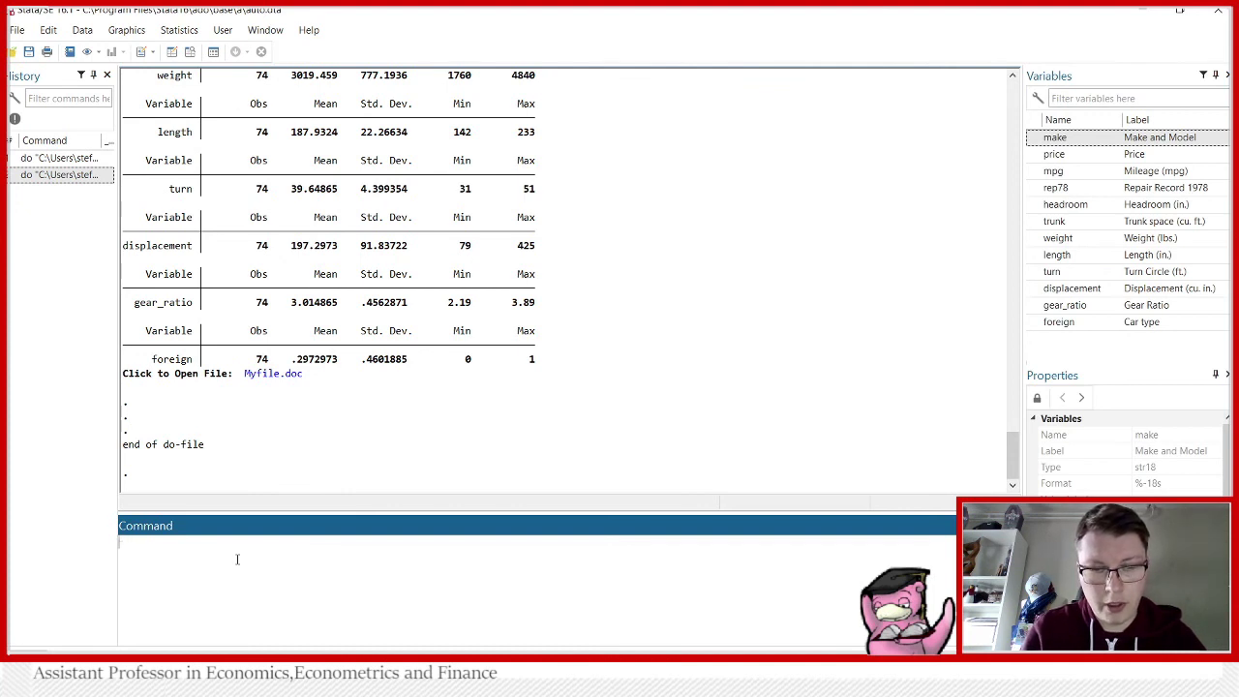
{"action": "type", "text": "h asdoc"}
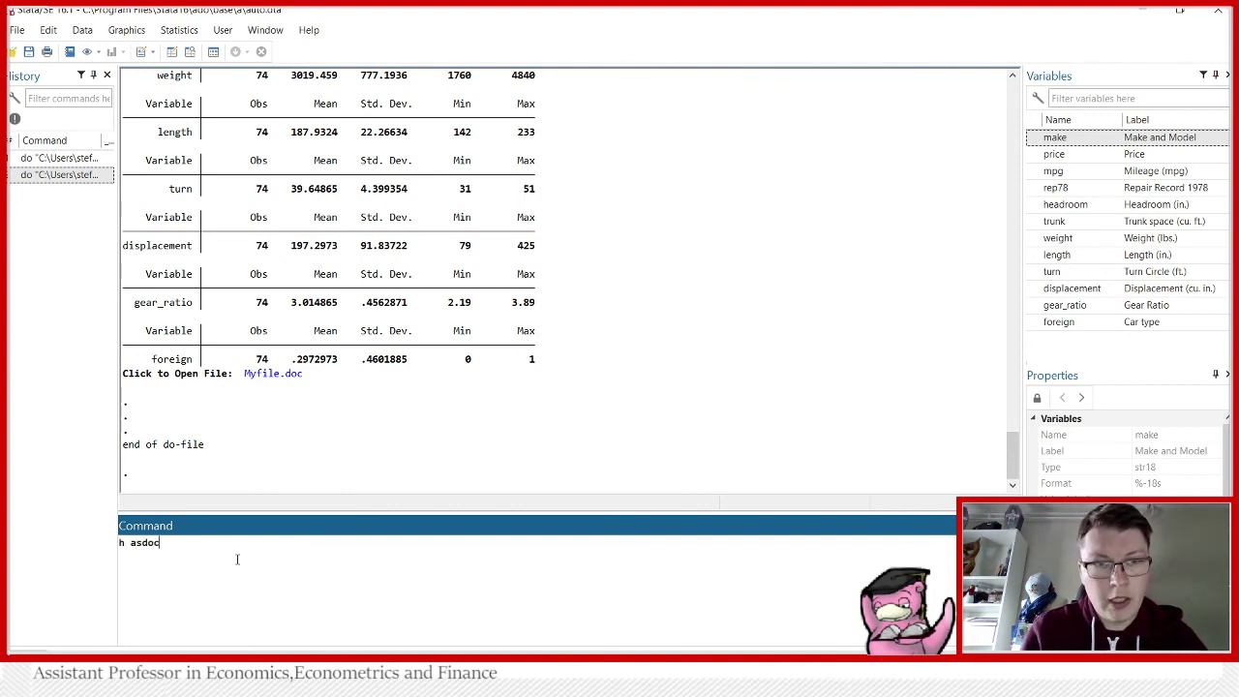
{"action": "key", "text": "Return"}
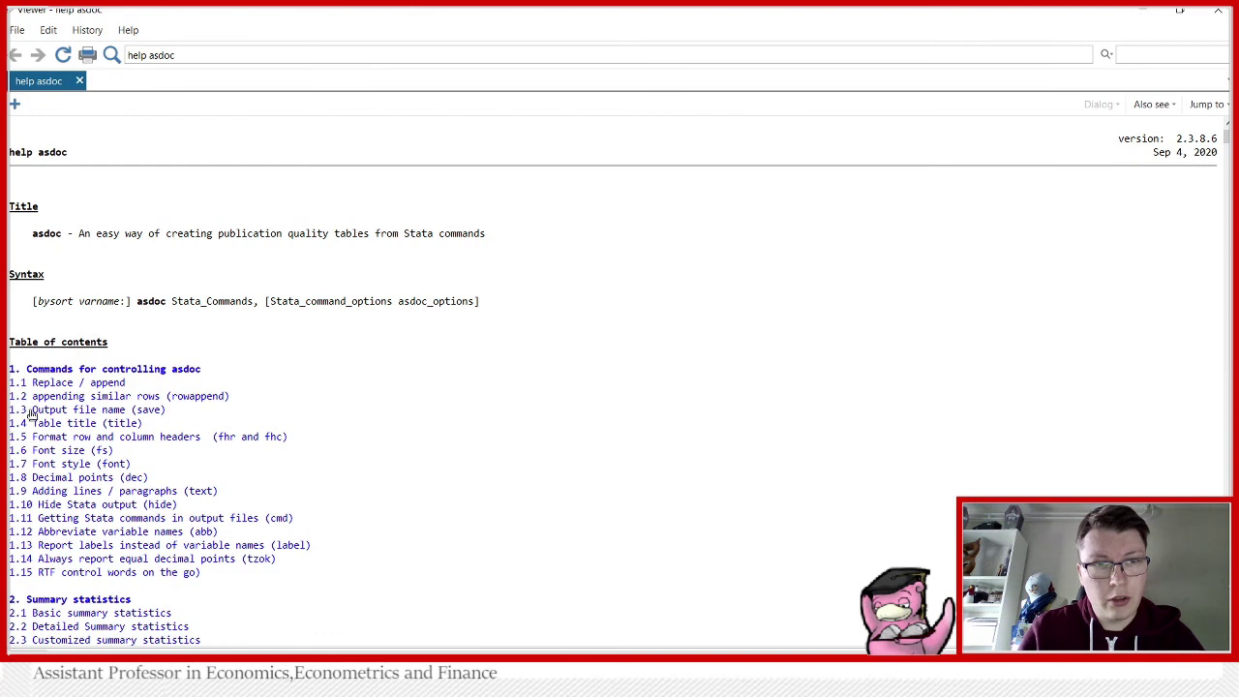
{"action": "scroll", "coordinate": [149, 522], "scroll_direction": "down", "scroll_amount": 8}
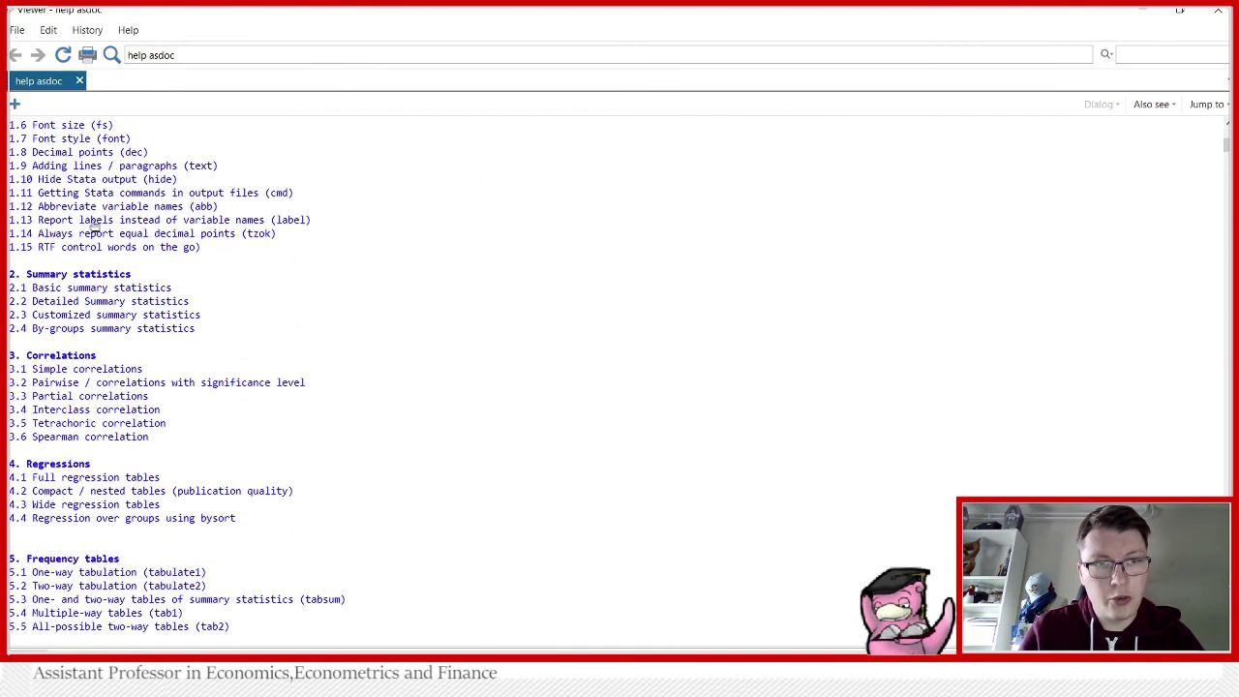
{"action": "scroll", "coordinate": [27, 378], "scroll_direction": "down", "scroll_amount": 6}
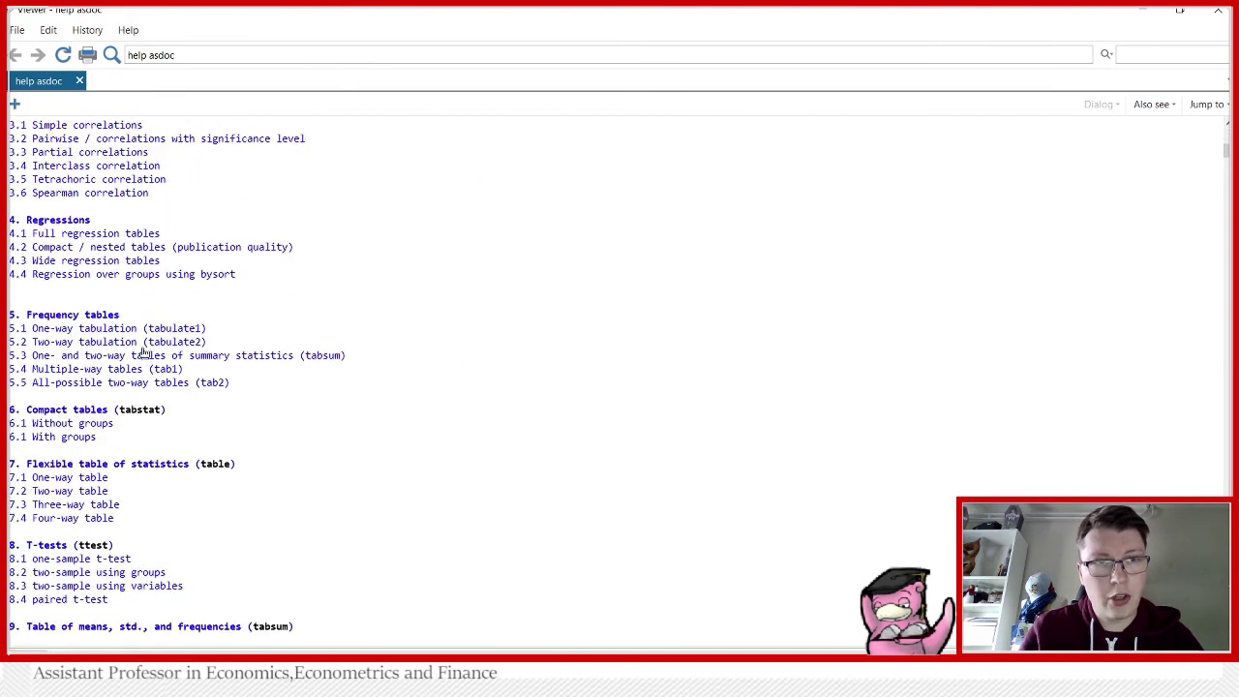
{"action": "scroll", "coordinate": [82, 317], "scroll_direction": "up", "scroll_amount": 6}
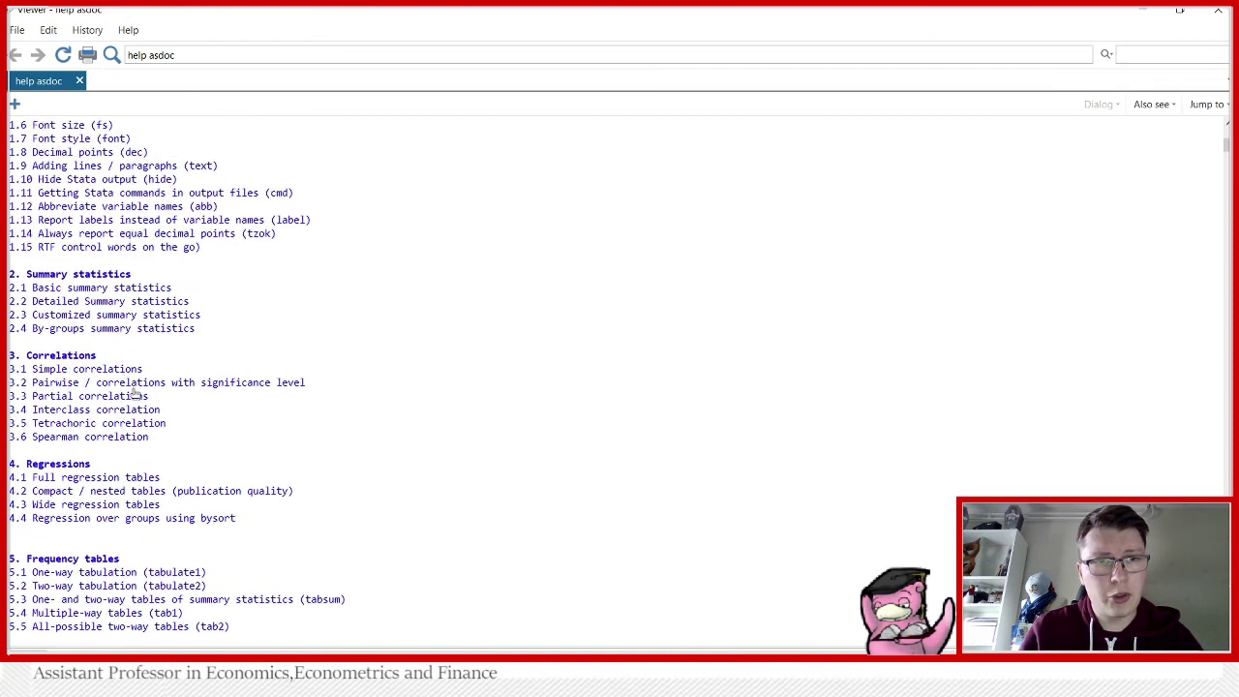
{"action": "scroll", "coordinate": [136, 395], "scroll_direction": "up", "scroll_amount": 5}
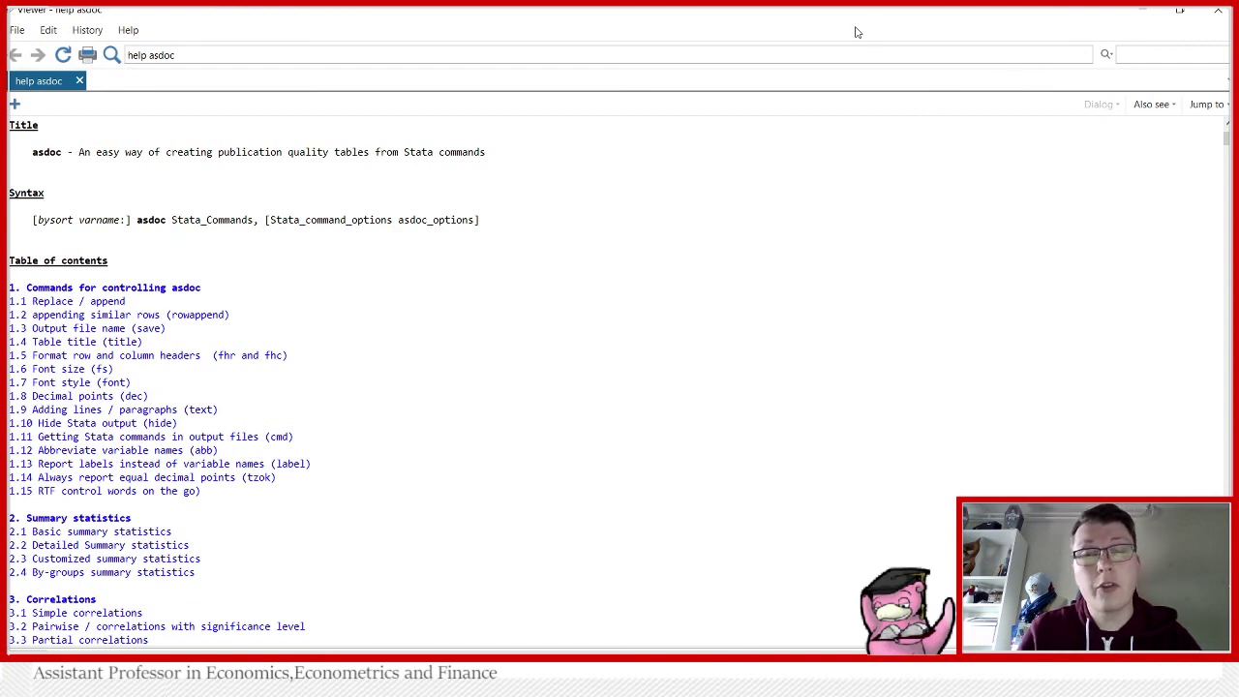
Close the asdoc help Viewer and open Myfile.doc from the Stata videos folder.
{"action": "left_click", "coordinate": [1217, 14]}
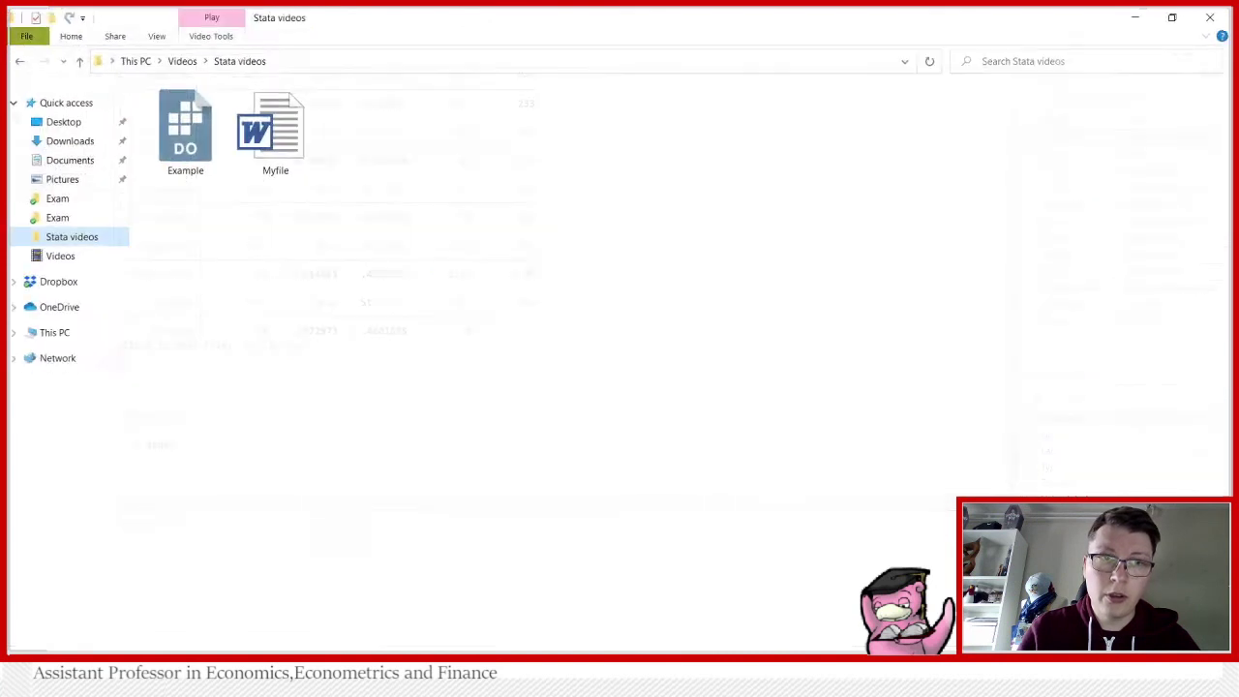
{"action": "double_click", "coordinate": [298, 142]}
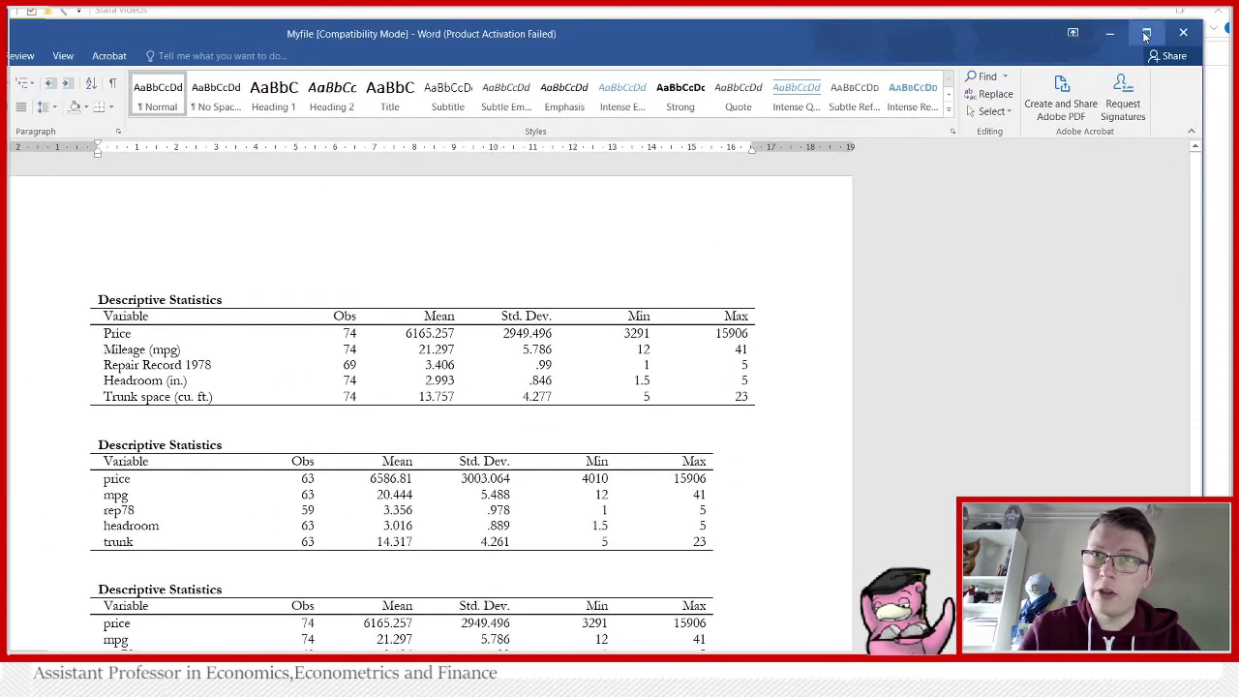
Maximize Word and scroll through Myfile's three Descriptive Statistics tables.
{"action": "left_click", "coordinate": [1145, 34]}
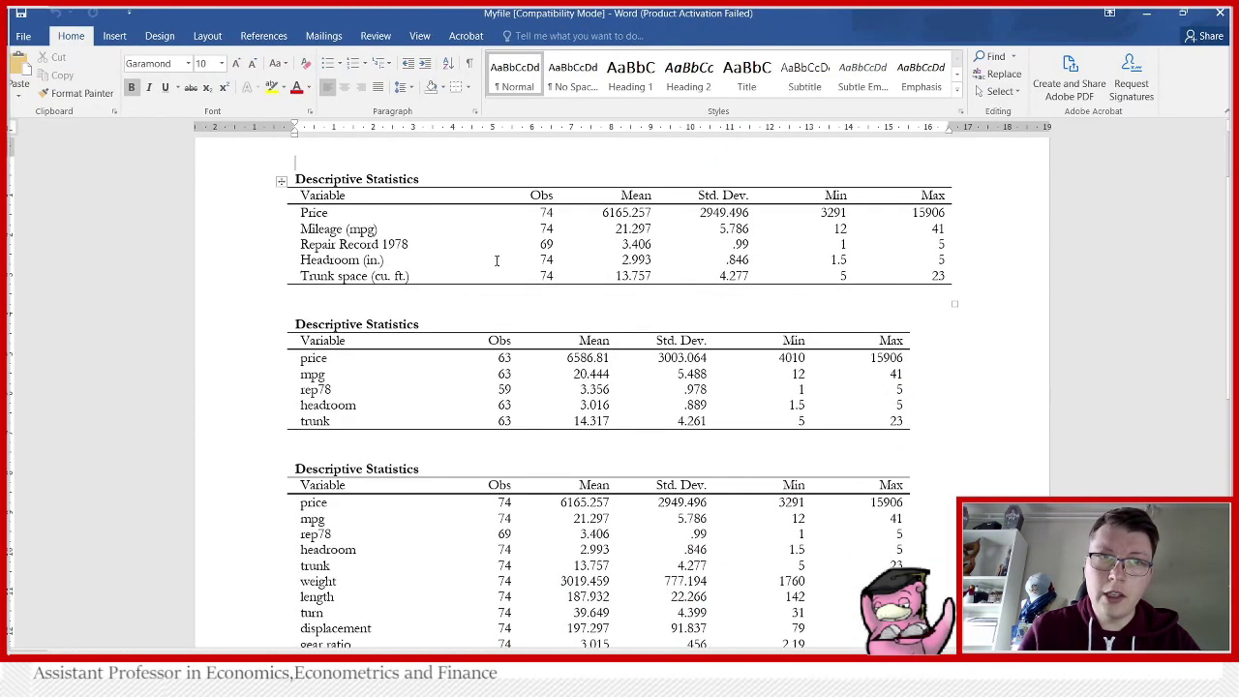
{"action": "scroll", "coordinate": [417, 269], "scroll_direction": "down", "scroll_amount": 3}
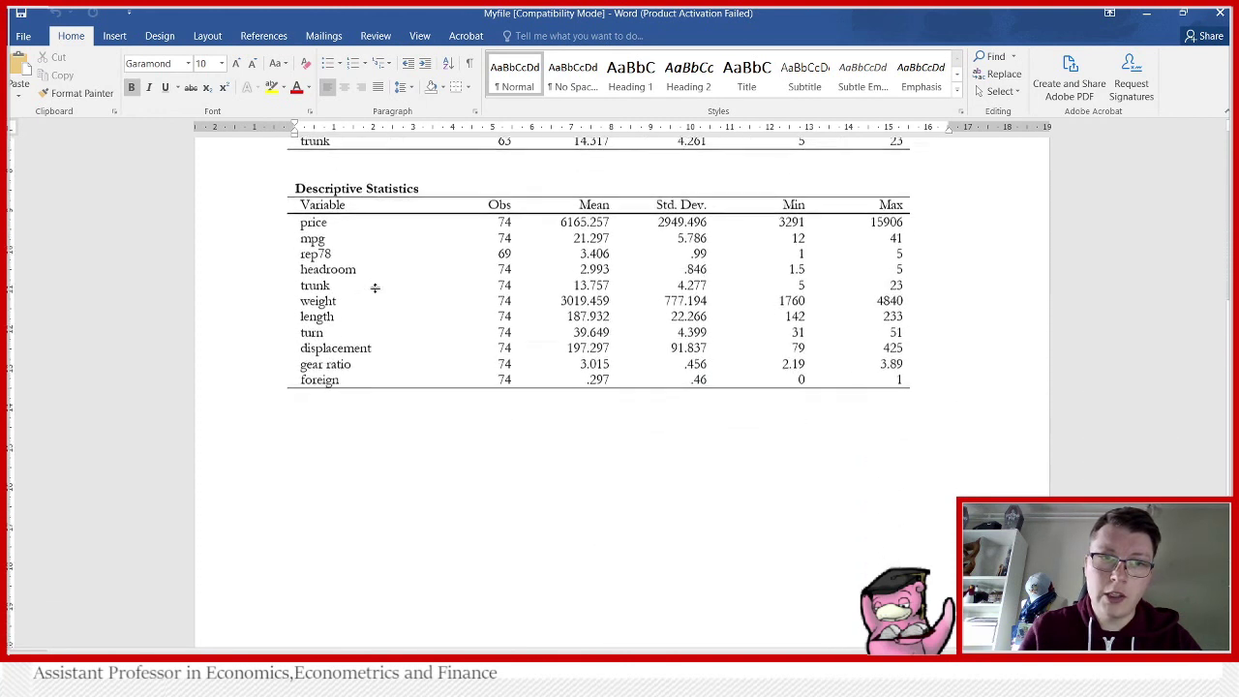
{"action": "scroll", "coordinate": [387, 286], "scroll_direction": "up", "scroll_amount": 3}
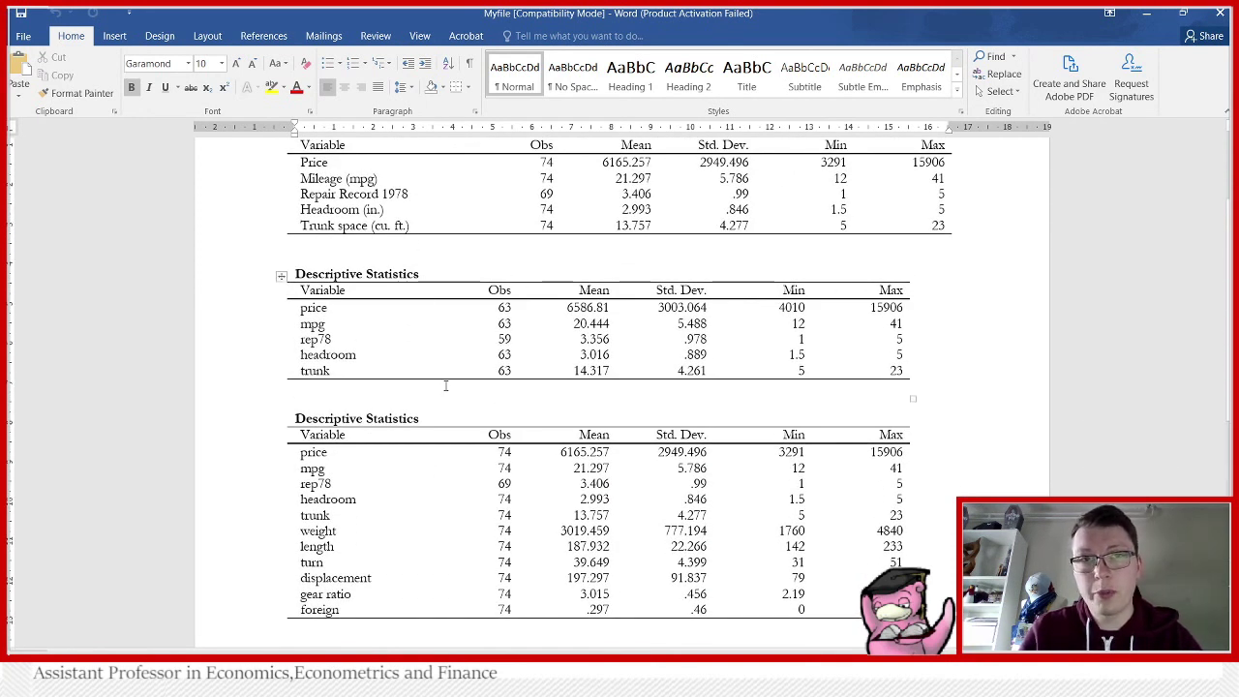
{"action": "scroll", "coordinate": [445, 386], "scroll_direction": "up", "scroll_amount": 1}
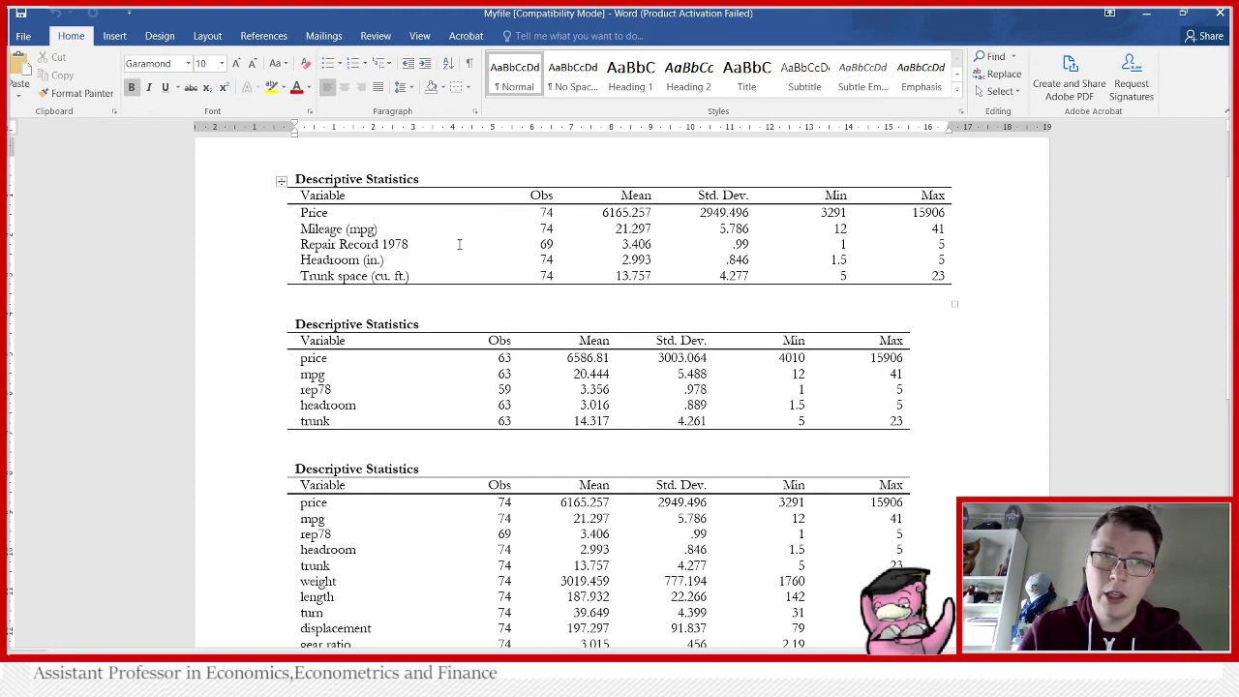
{"action": "scroll", "coordinate": [459, 243], "scroll_direction": "down", "scroll_amount": 2}
{"action": "scroll", "coordinate": [422, 398], "scroll_direction": "down", "scroll_amount": 3}
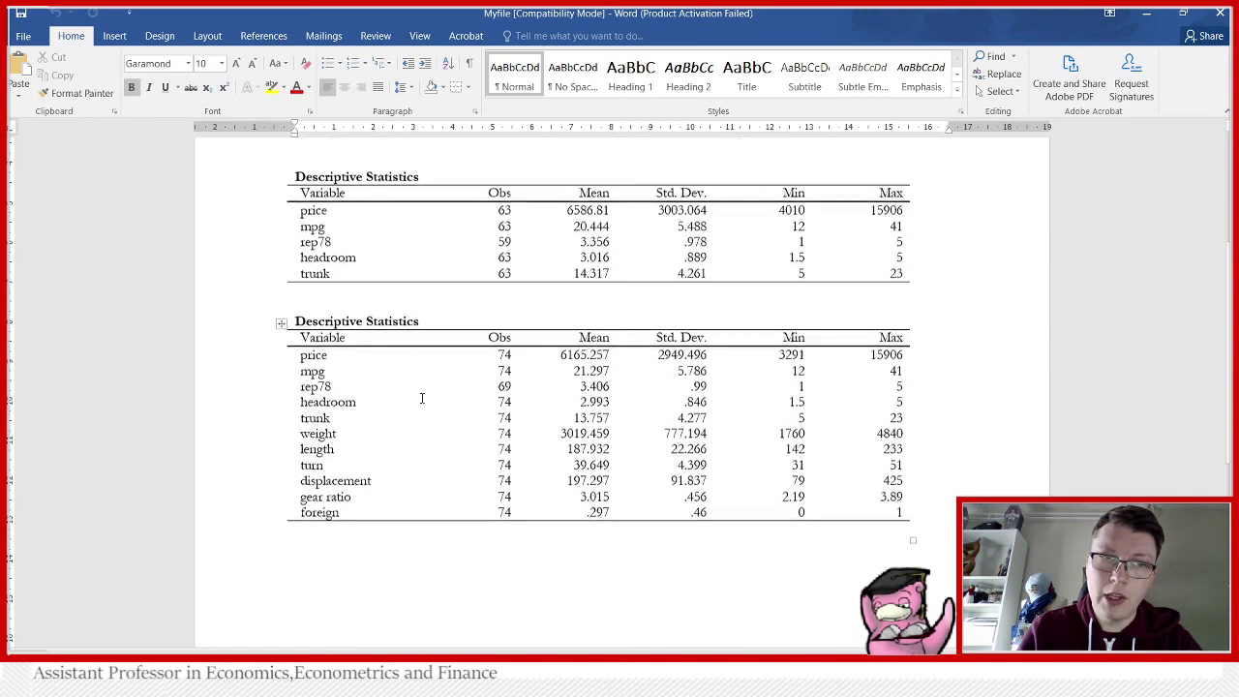
{"action": "scroll", "coordinate": [480, 499], "scroll_direction": "up", "scroll_amount": 2}
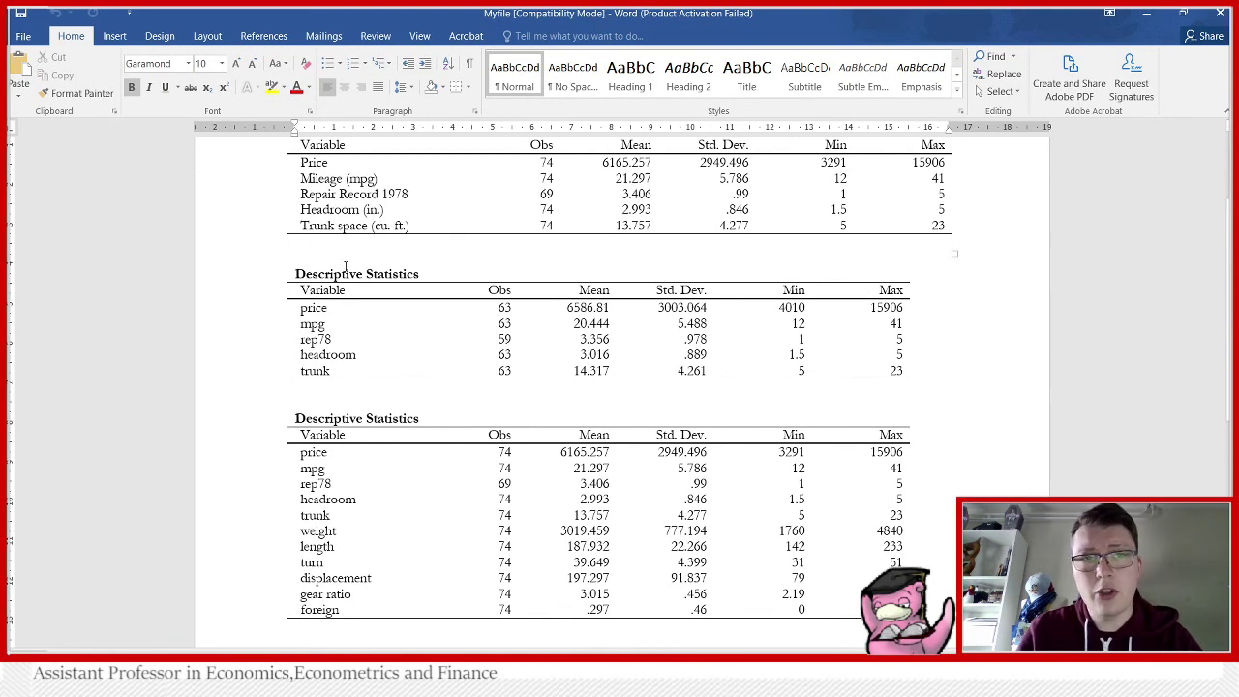
Minimize Word and File Explorer and bring the Stata Example do-file back into view.
{"action": "left_click", "coordinate": [1145, 20]}
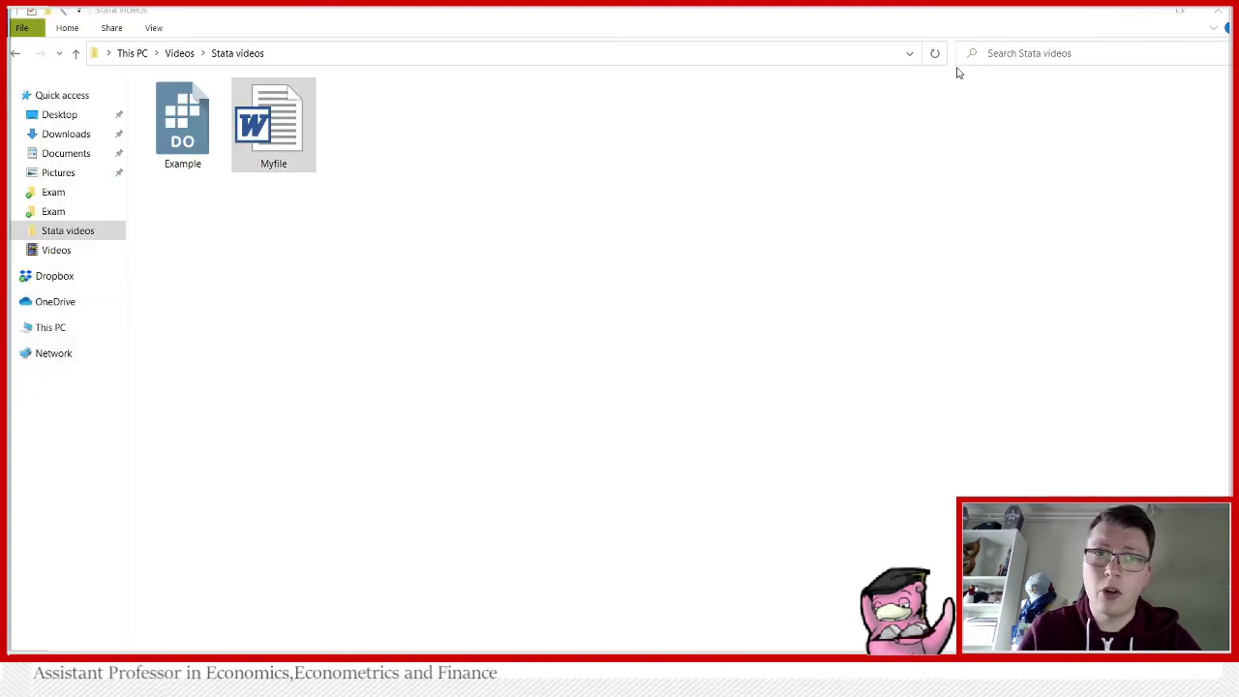
{"action": "left_click", "coordinate": [1142, 11]}
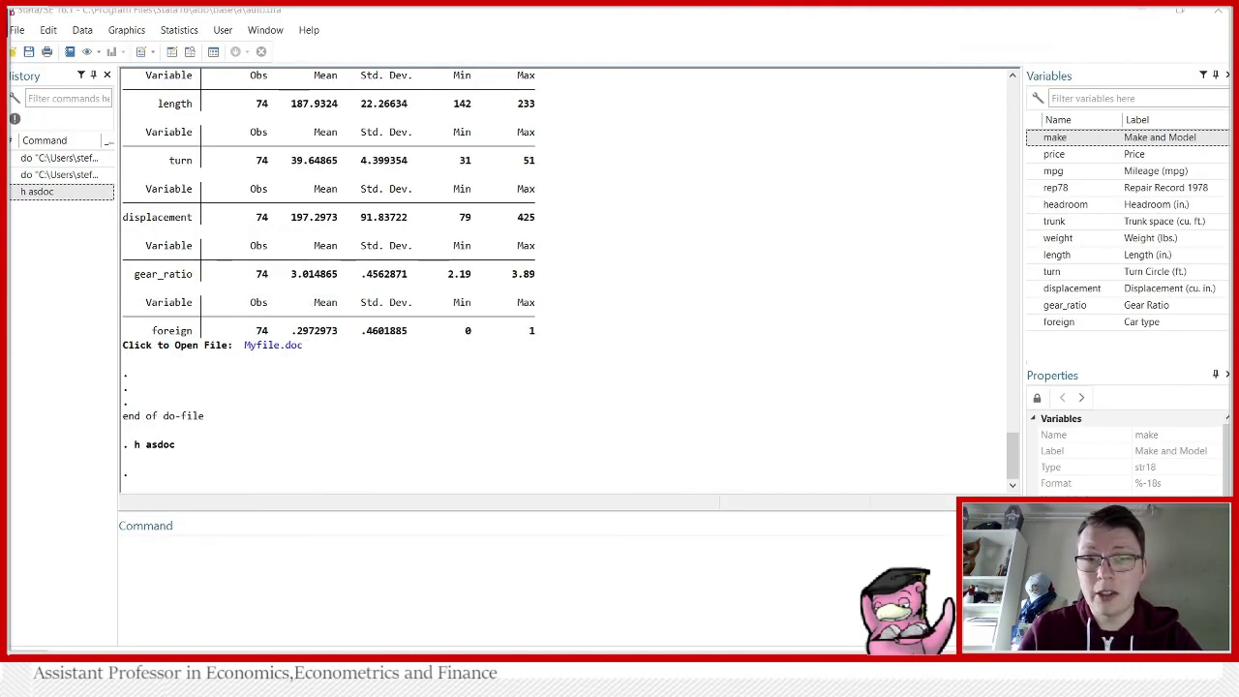
{"action": "left_click", "coordinate": [497, 596]}
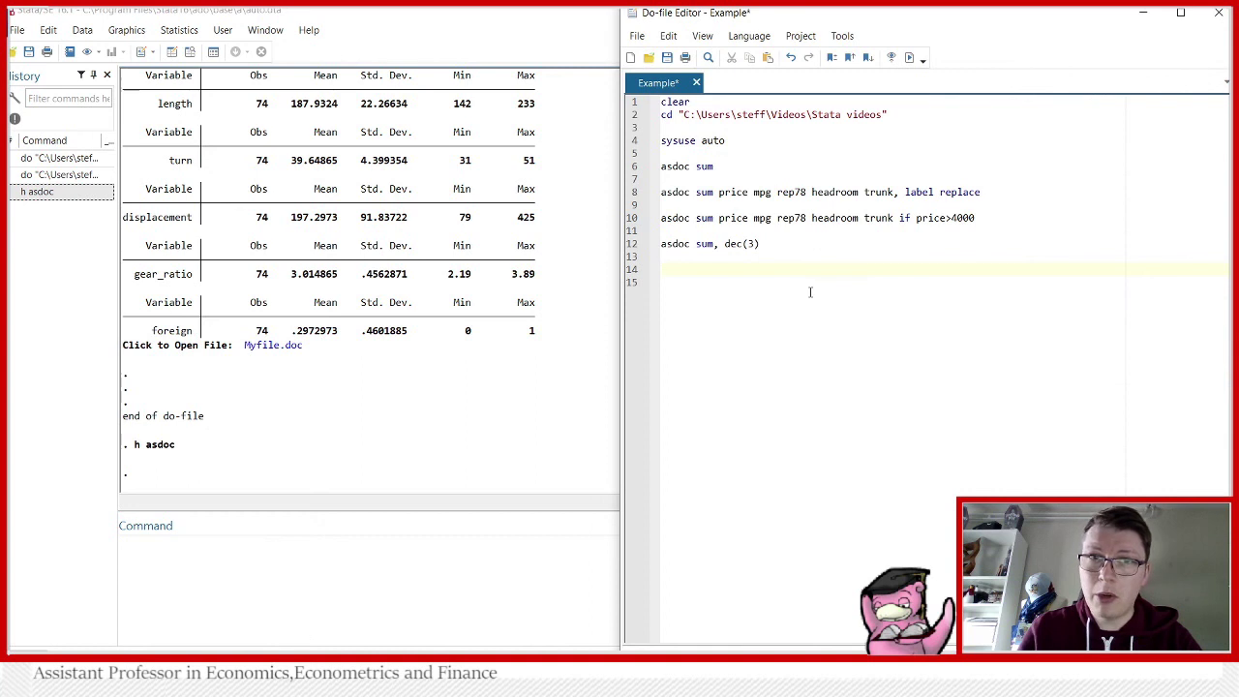